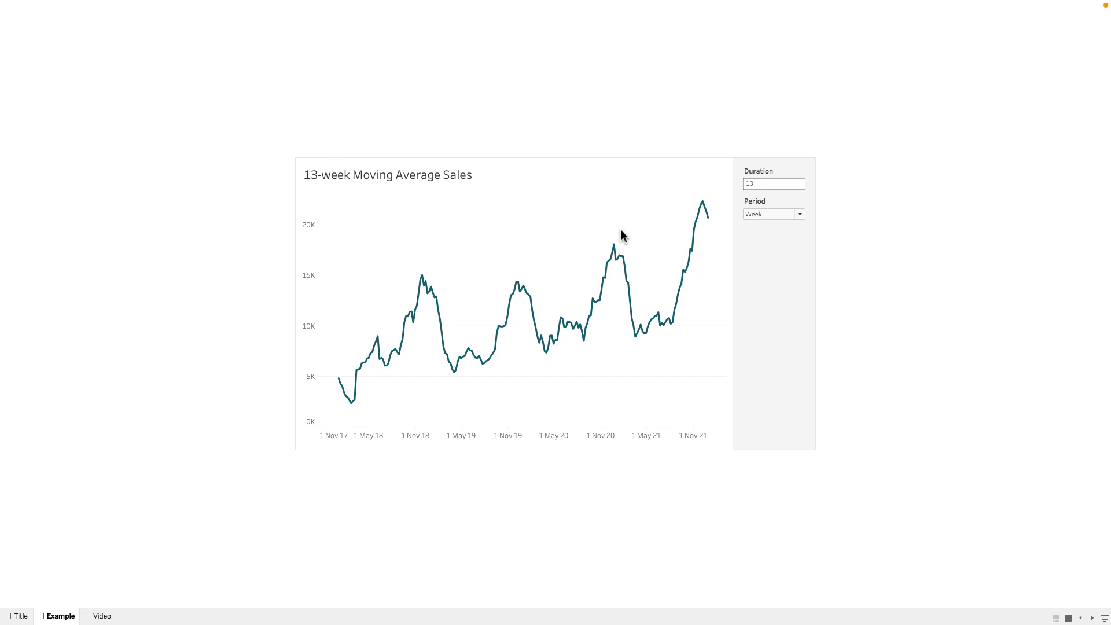
# - Set the example chart's Duration to 6 and its Period to Month
pyautogui.doubleClick(756, 185)
pyautogui.press('Return')
pyautogui.click(764, 214)
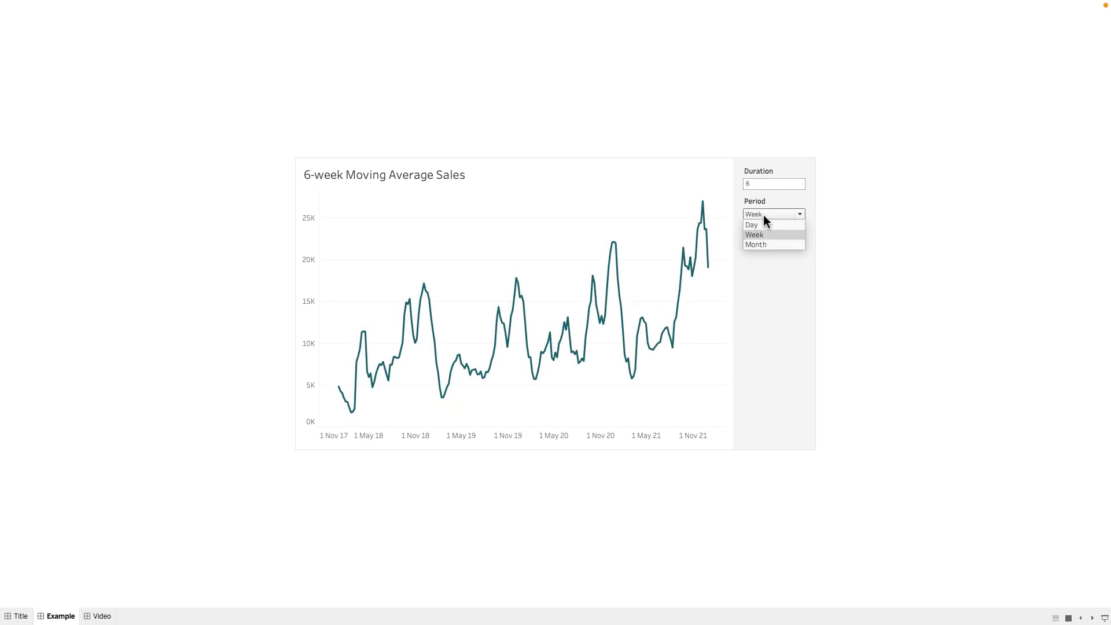
pyautogui.click(763, 245)
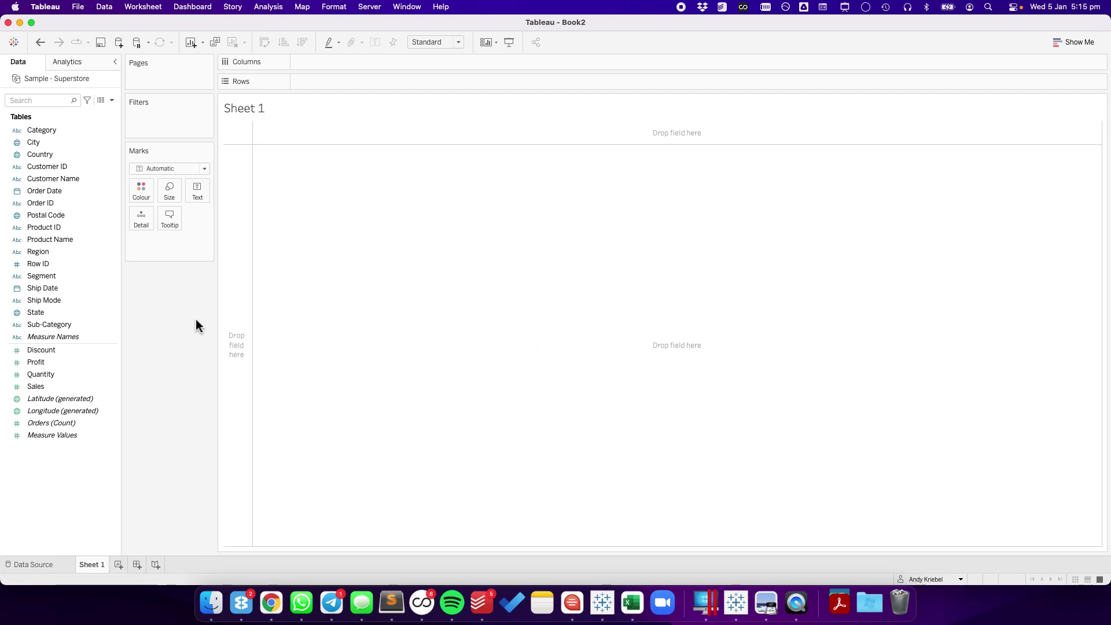
# - Create an Integer parameter named Duration with a current value of 13
pyautogui.click(113, 101)
pyautogui.click(110, 122)
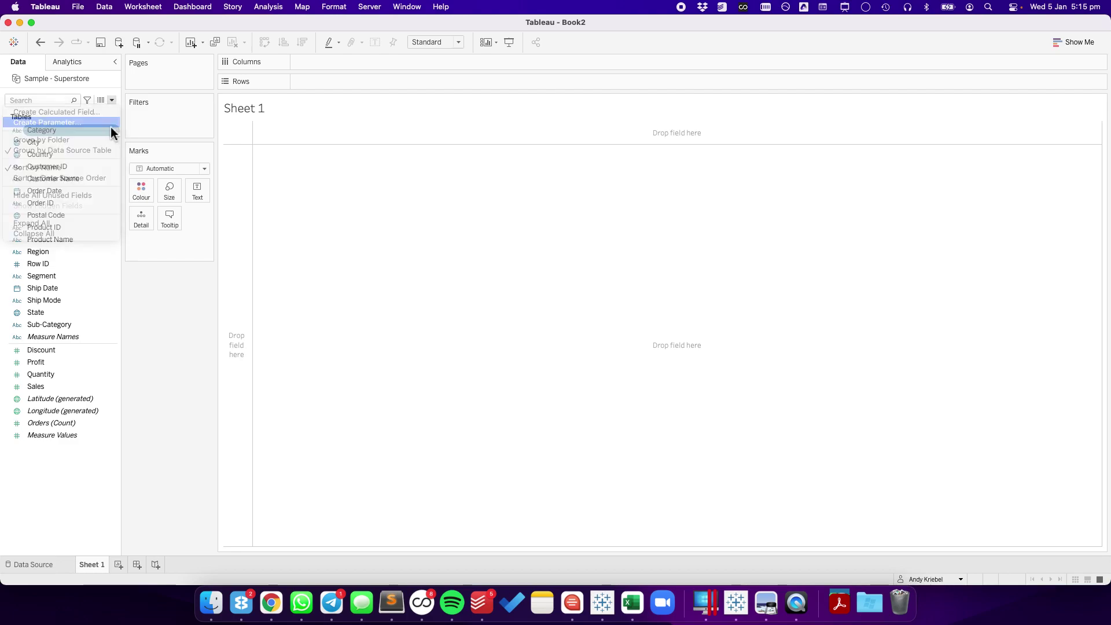
pyautogui.write('Duration')
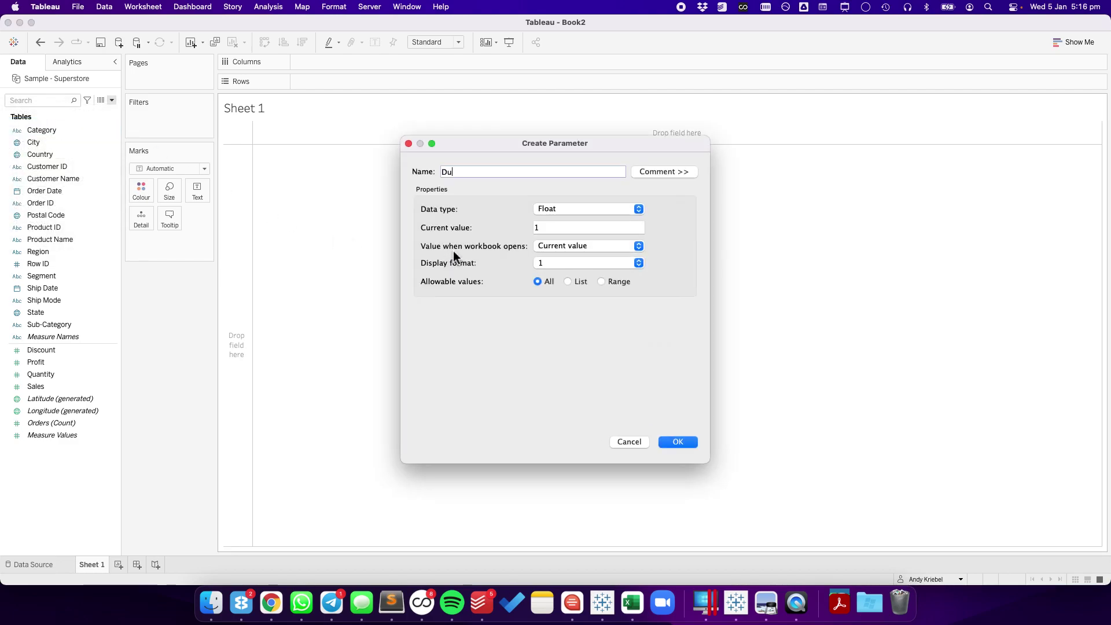
pyautogui.click(564, 209)
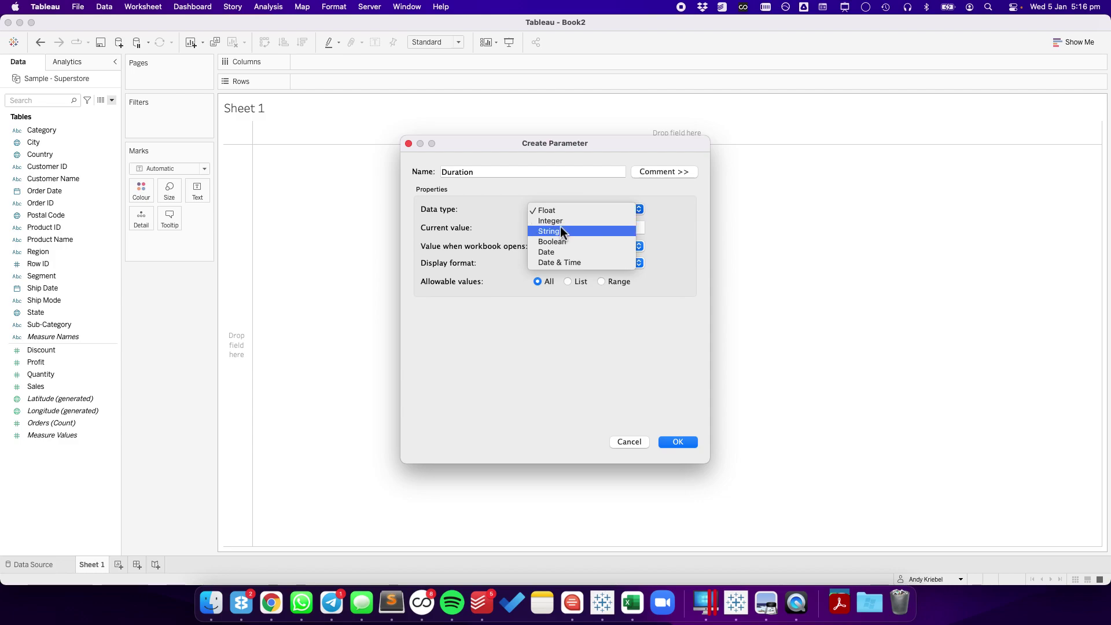
pyautogui.click(559, 221)
pyautogui.click(561, 228)
pyautogui.write('0')
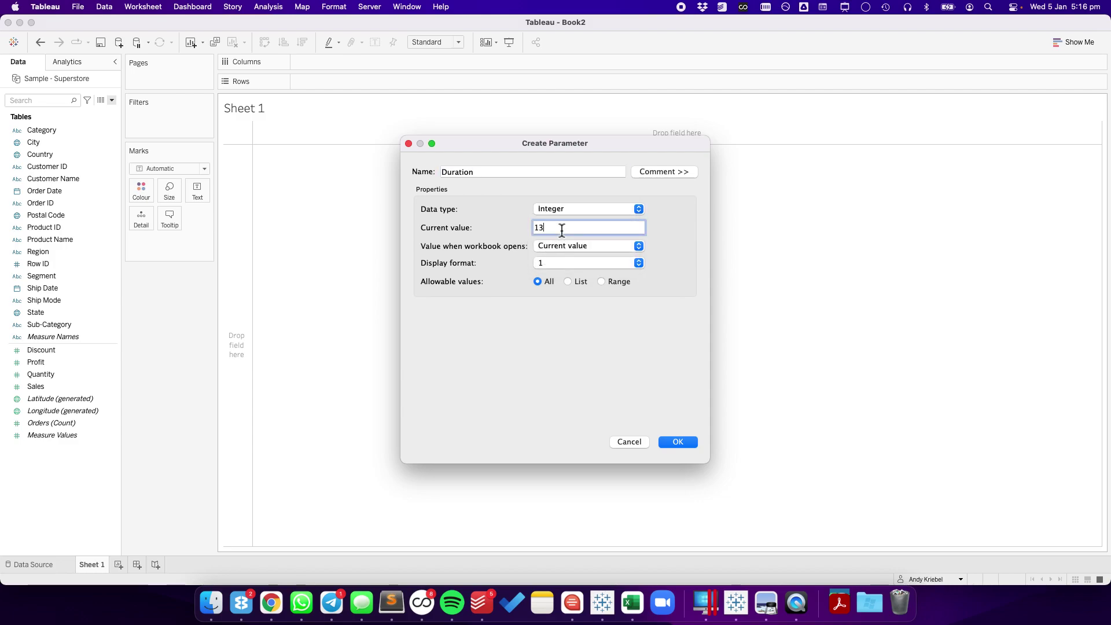
pyautogui.click(679, 441)
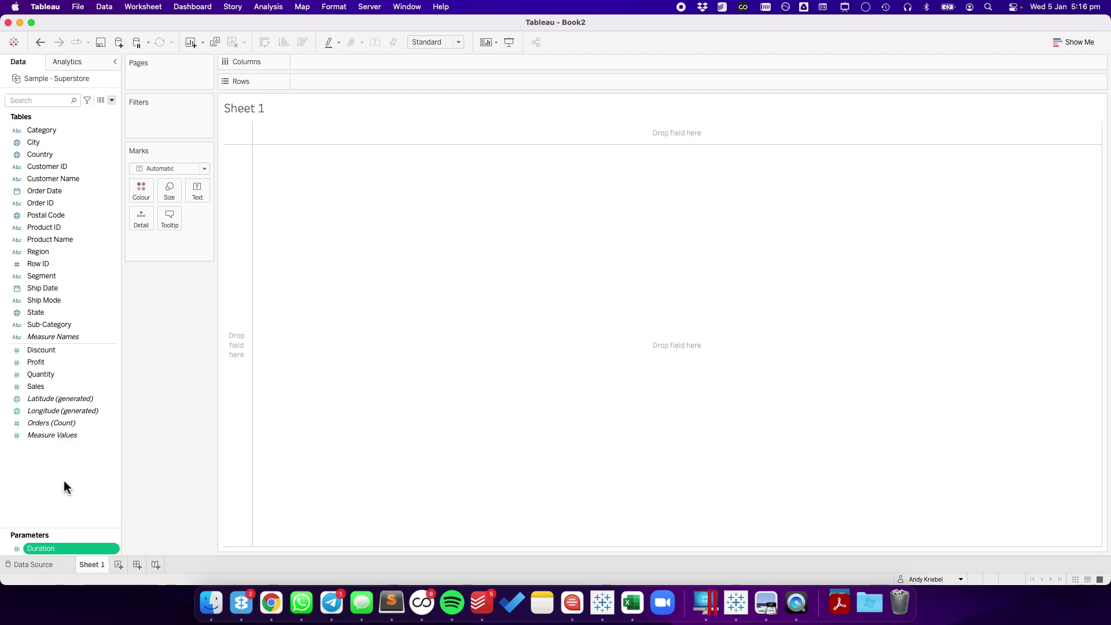
# - Start a new String parameter named Period
pyautogui.click(112, 101)
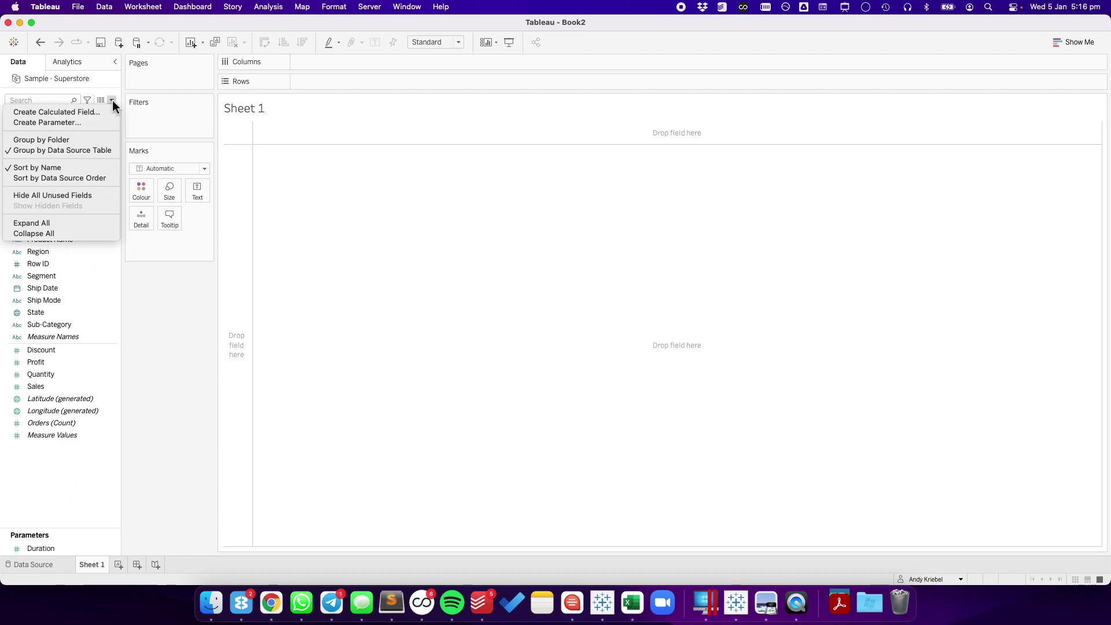
pyautogui.click(92, 122)
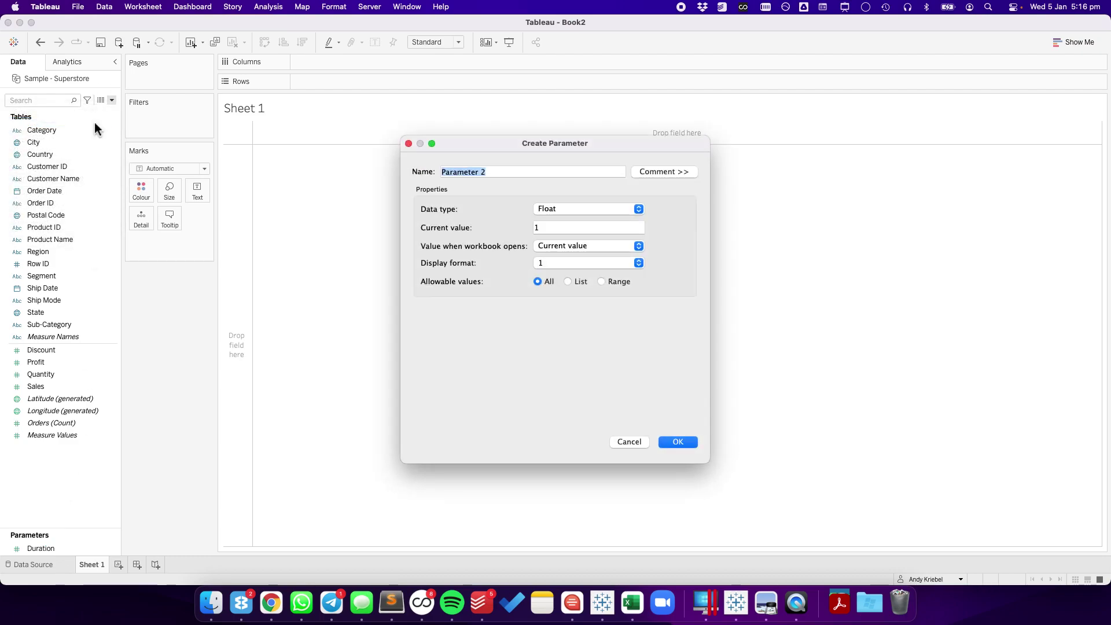
pyautogui.write('Period')
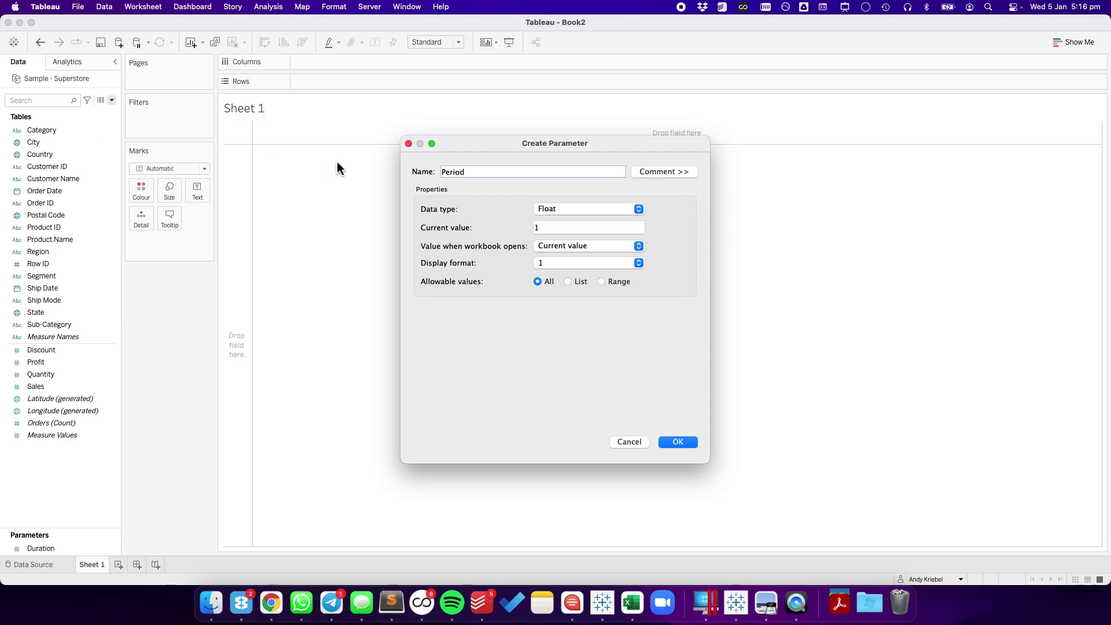
pyautogui.click(559, 209)
pyautogui.click(554, 228)
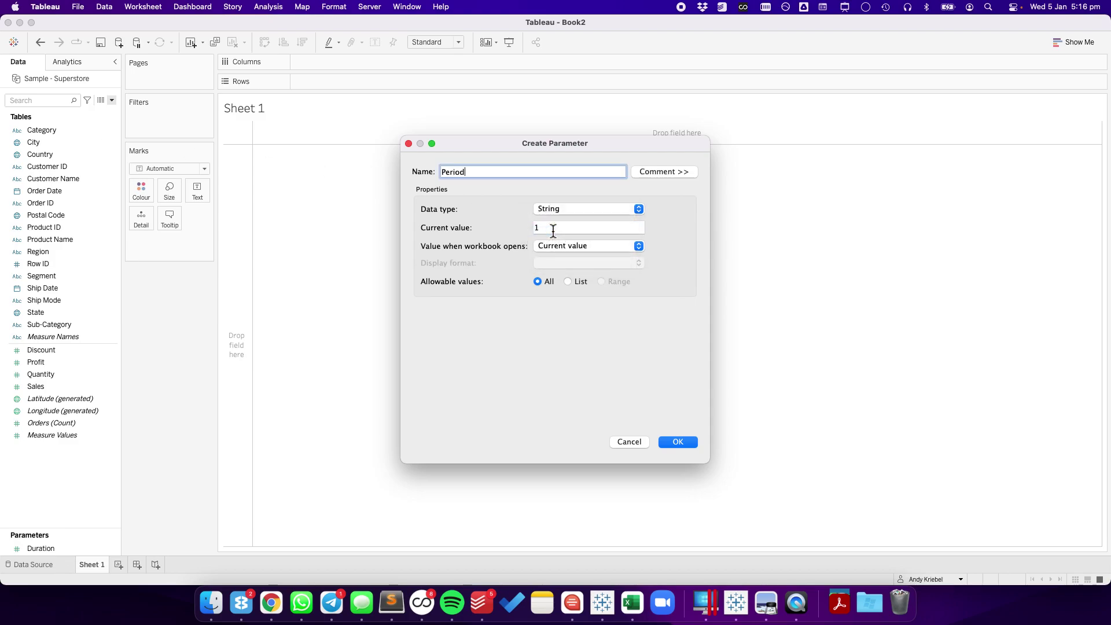
# - Limit Period to a list of day, week and month, and create it
pyautogui.click(569, 282)
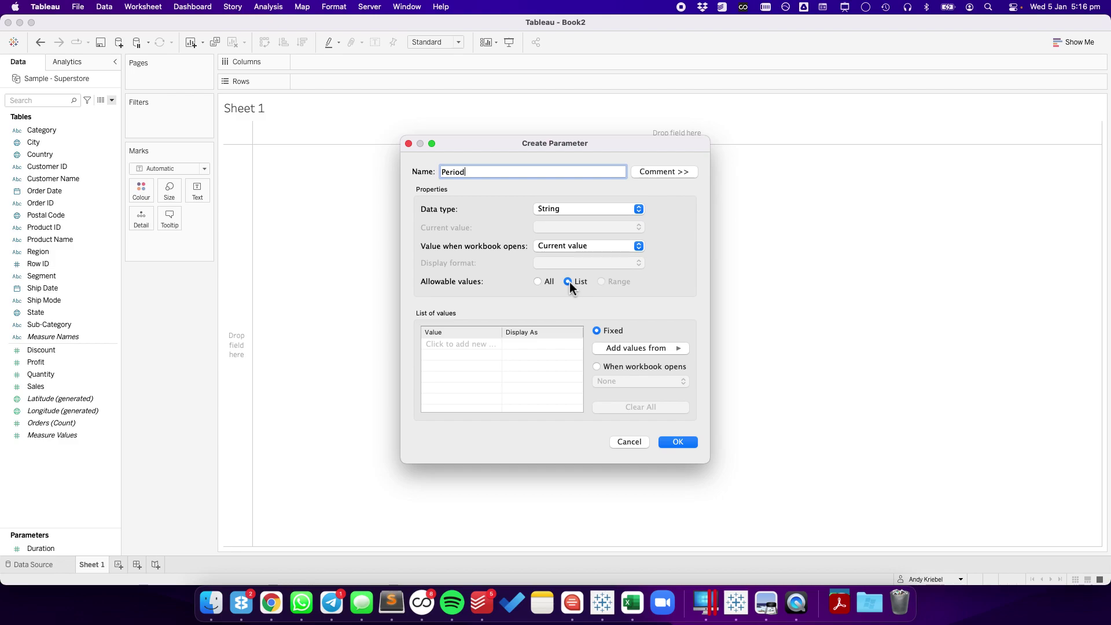
pyautogui.click(452, 344)
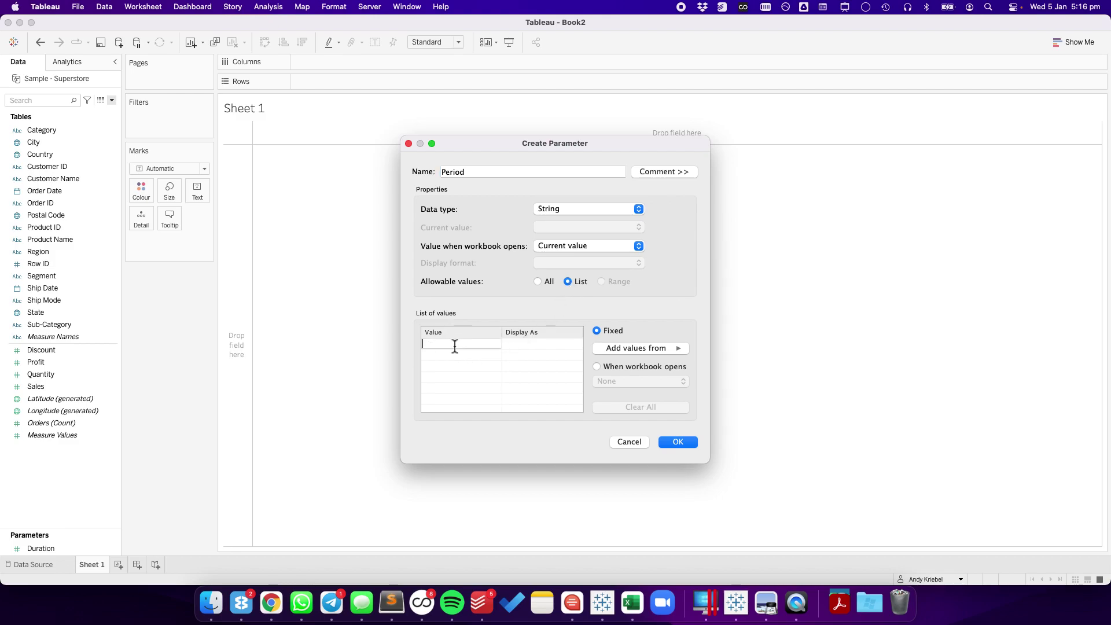
pyautogui.write('day')
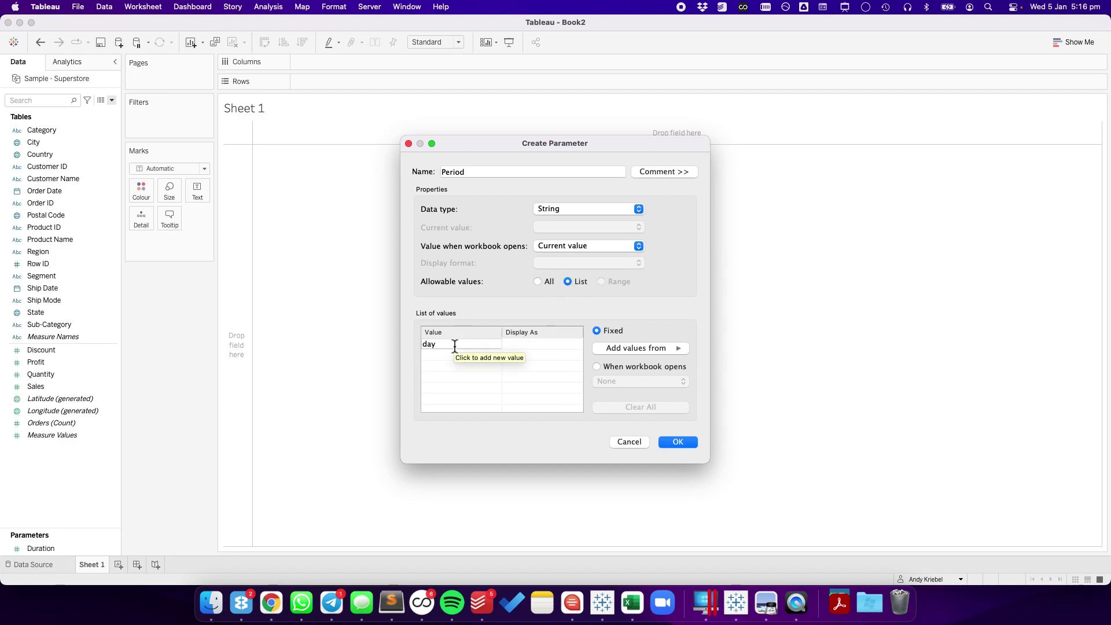
pyautogui.press('Return')
pyautogui.write('week')
pyautogui.press('Return')
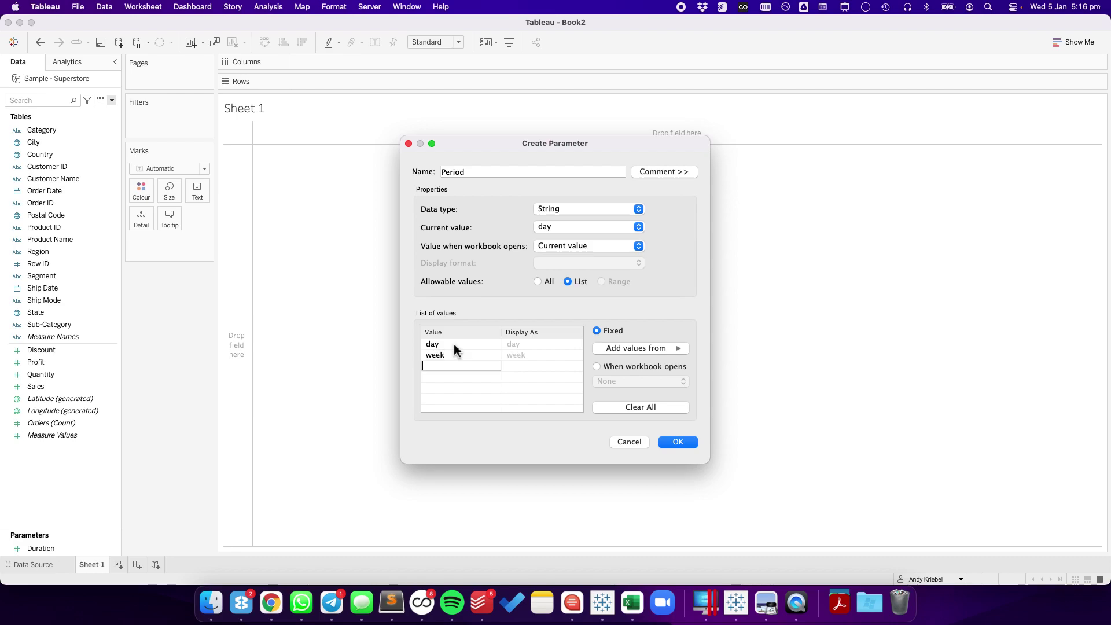
pyautogui.write('monht')
pyautogui.press('Tab')
pyautogui.click(675, 441)
pyautogui.click(21, 538)
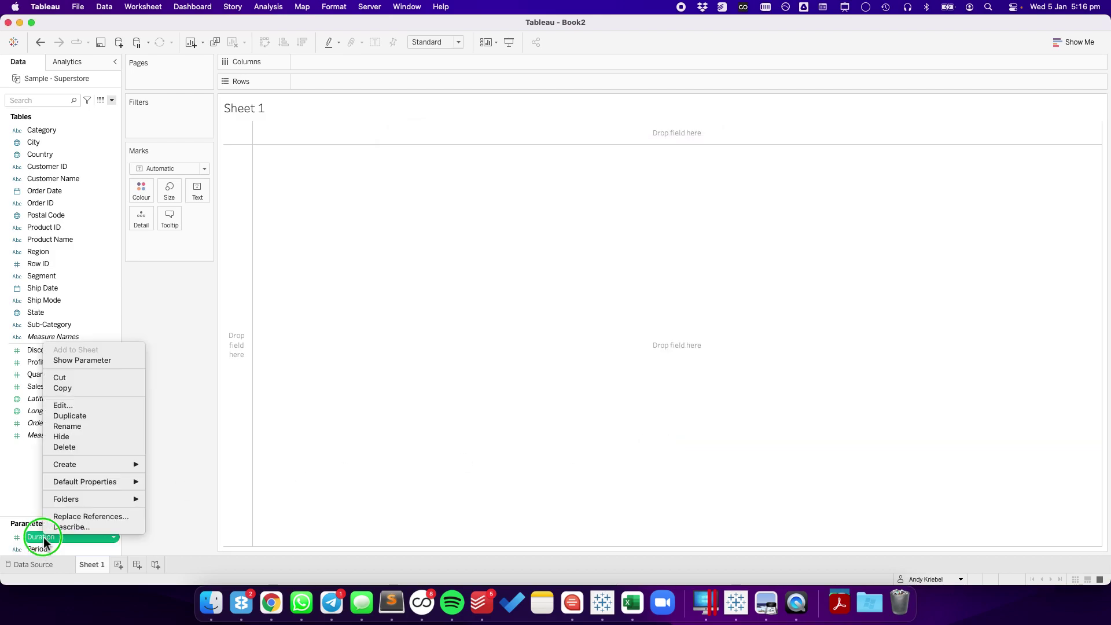
# - Show the Duration and Period parameter controls beside Sheet 1
pyautogui.rightClick(44, 538)
pyautogui.click(84, 362)
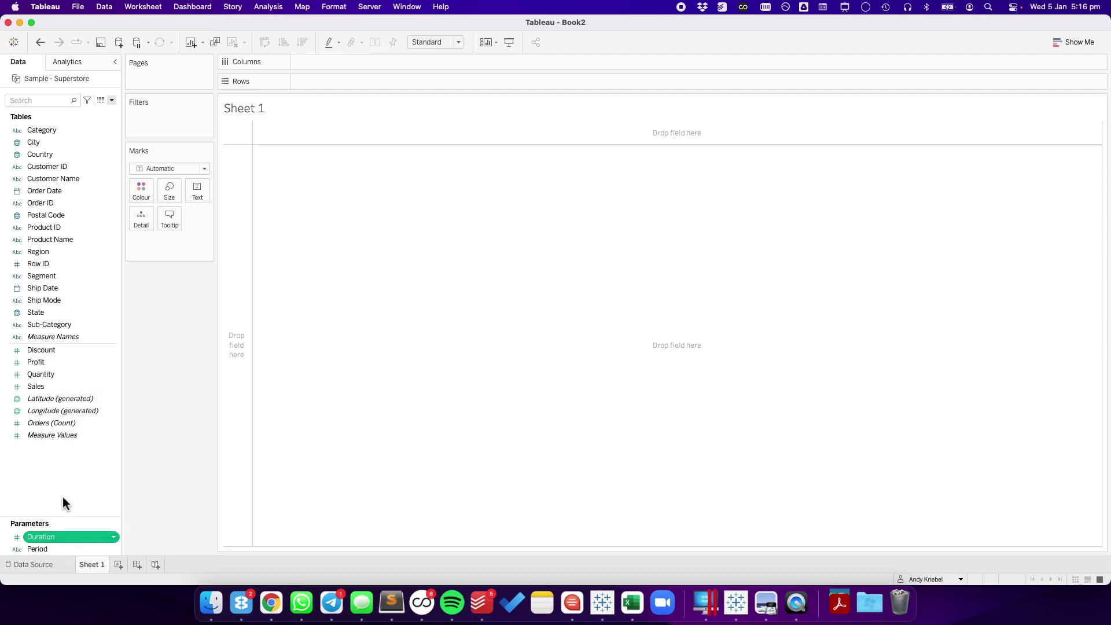
pyautogui.rightClick(45, 550)
pyautogui.click(88, 375)
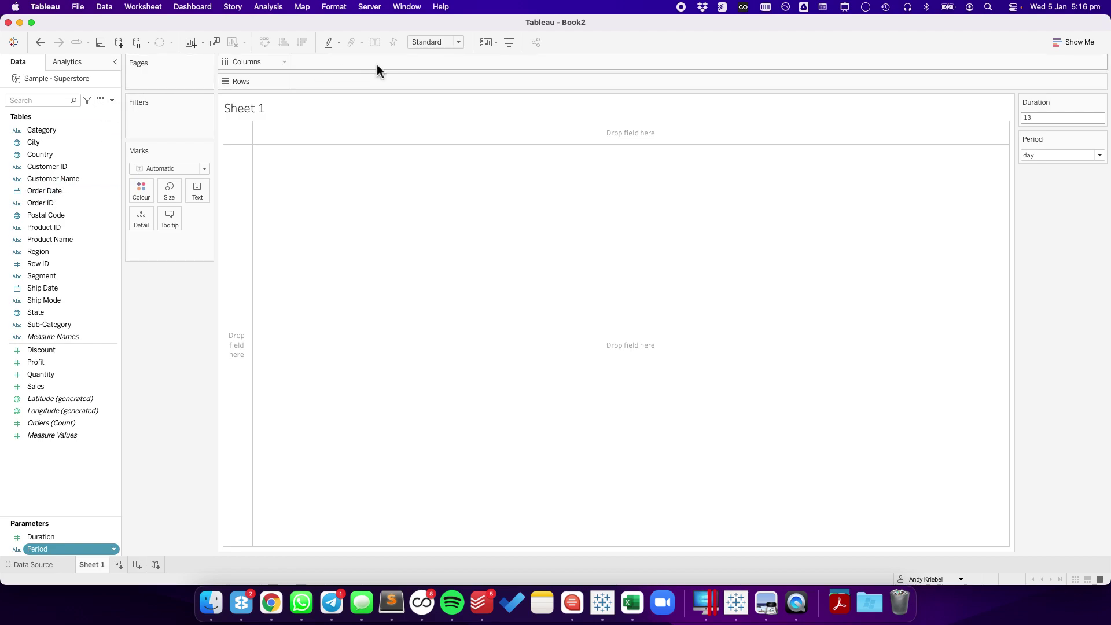
# - Create a calculated field Period with the formula DATETRUNC([Period],[Order Date])
pyautogui.click(113, 100)
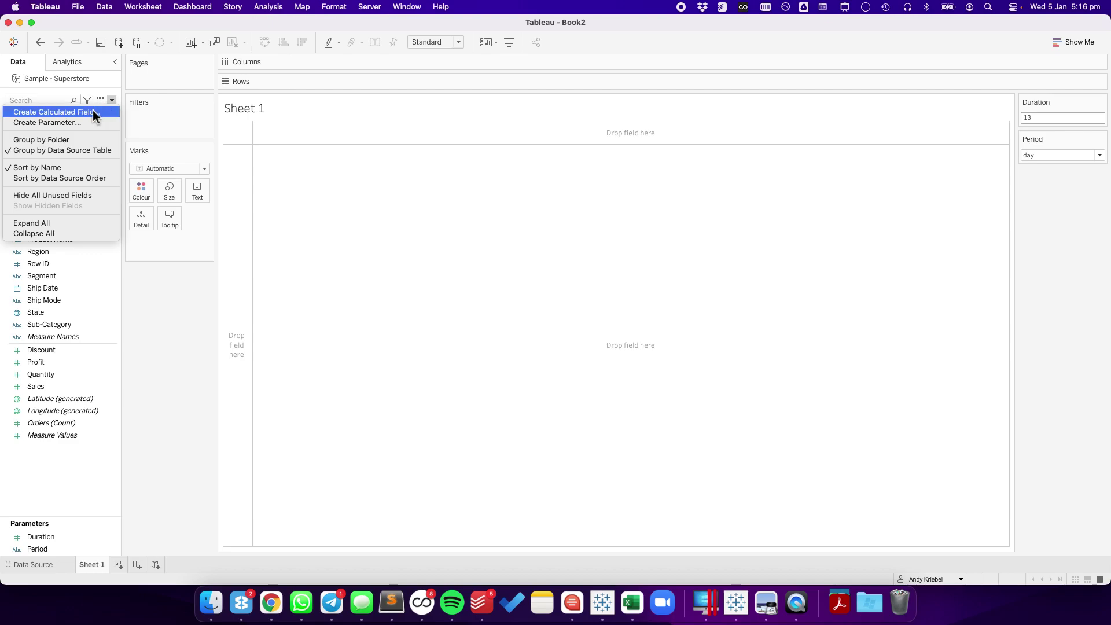
pyautogui.click(93, 112)
pyautogui.write('Perio')
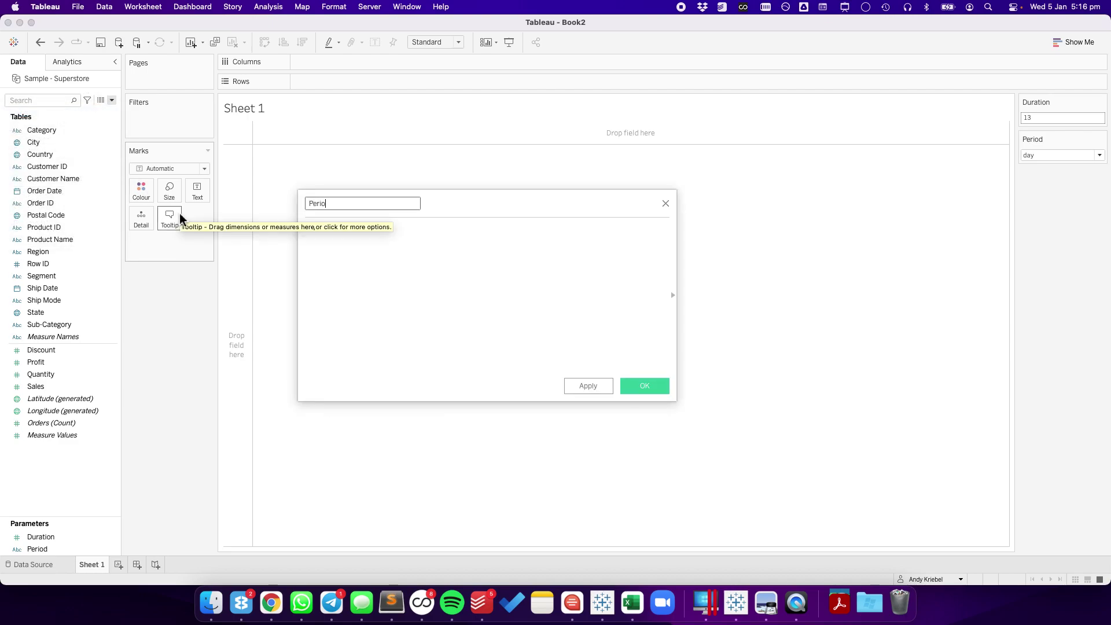
pyautogui.write('d')
pyautogui.press('Tab')
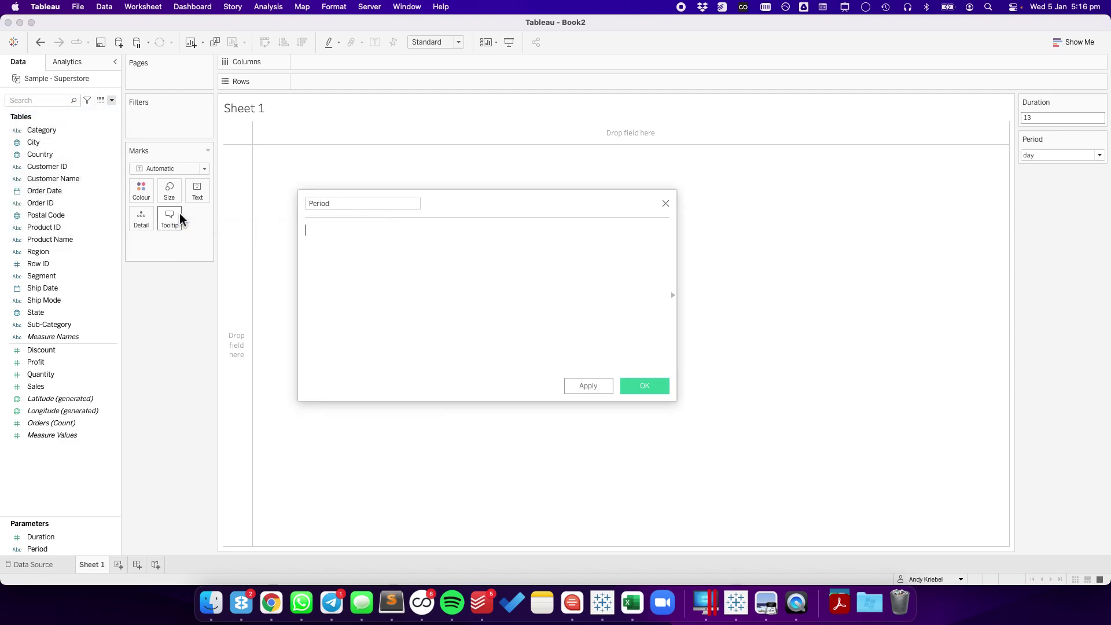
pyautogui.write('date')
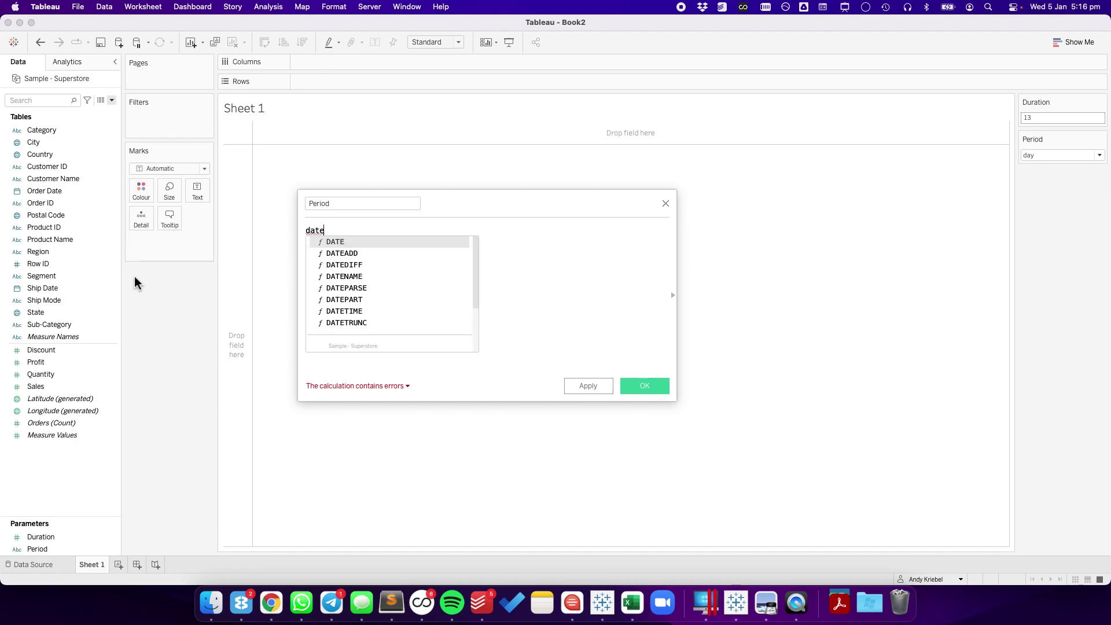
pyautogui.doubleClick(343, 323)
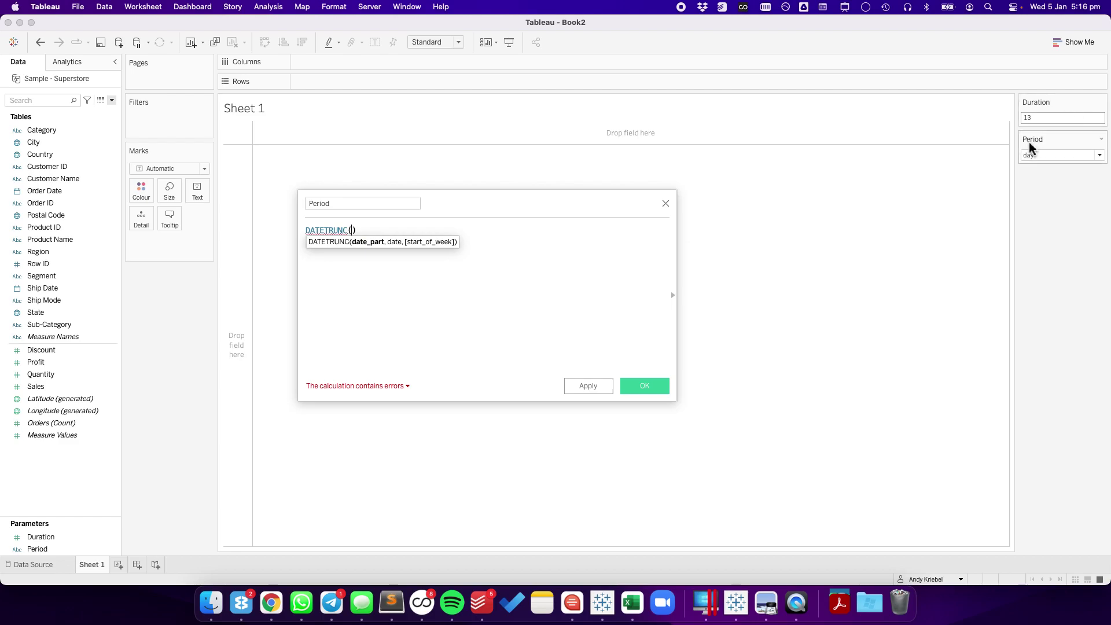
pyautogui.write('perio')
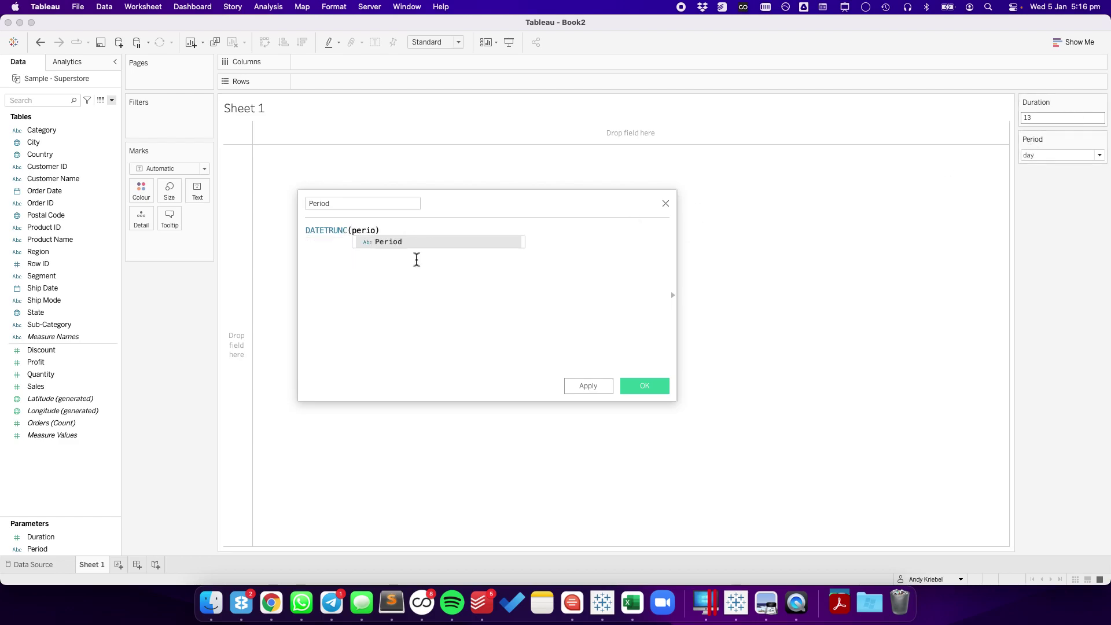
pyautogui.press('Return')
pyautogui.write(',orde')
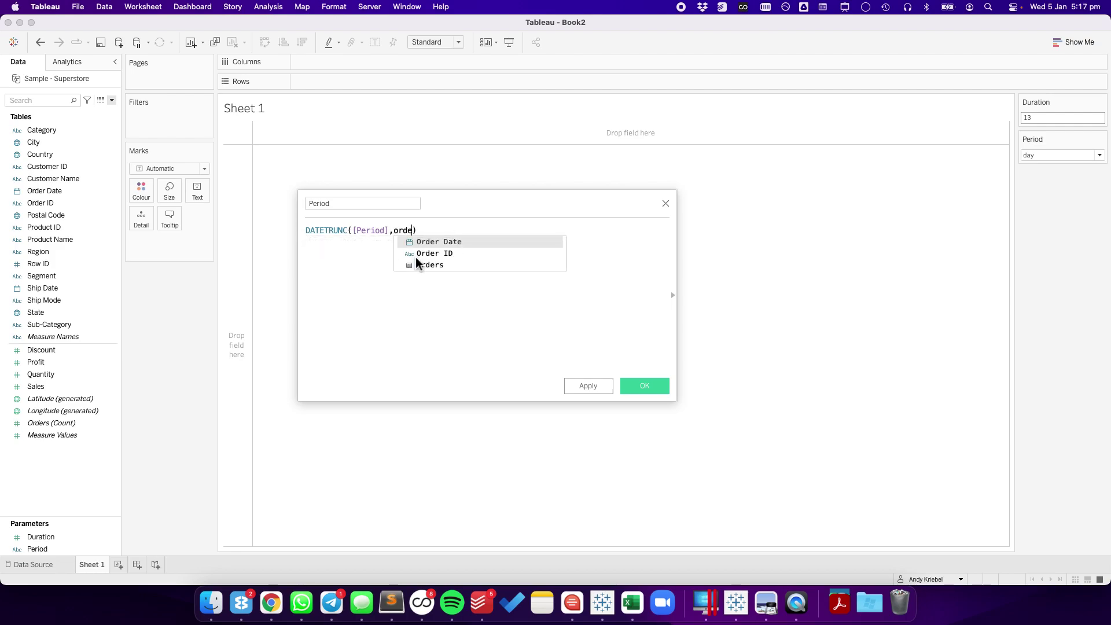
pyautogui.press('Return')
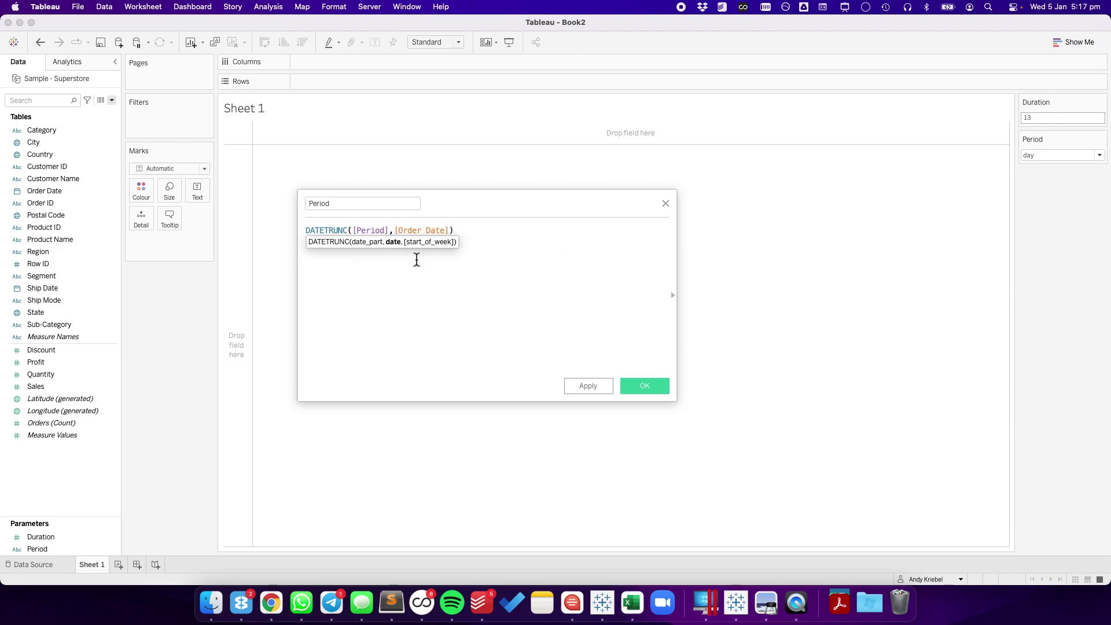
pyautogui.click(643, 385)
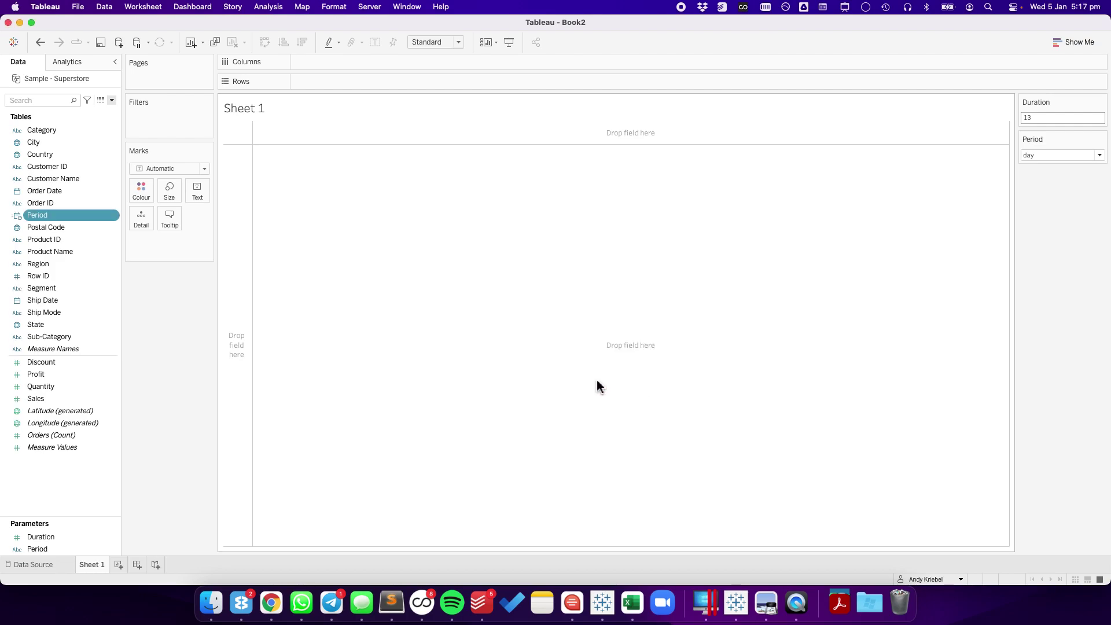
# - Make the Period field a date and place it on Columns as a continuous date
pyautogui.click(17, 217)
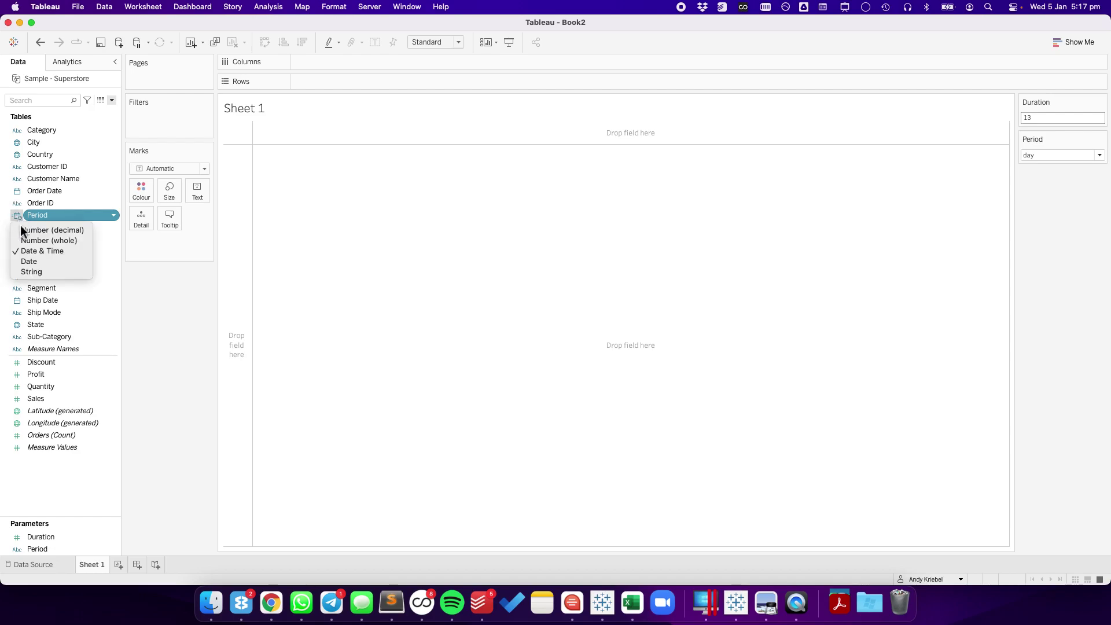
pyautogui.click(26, 261)
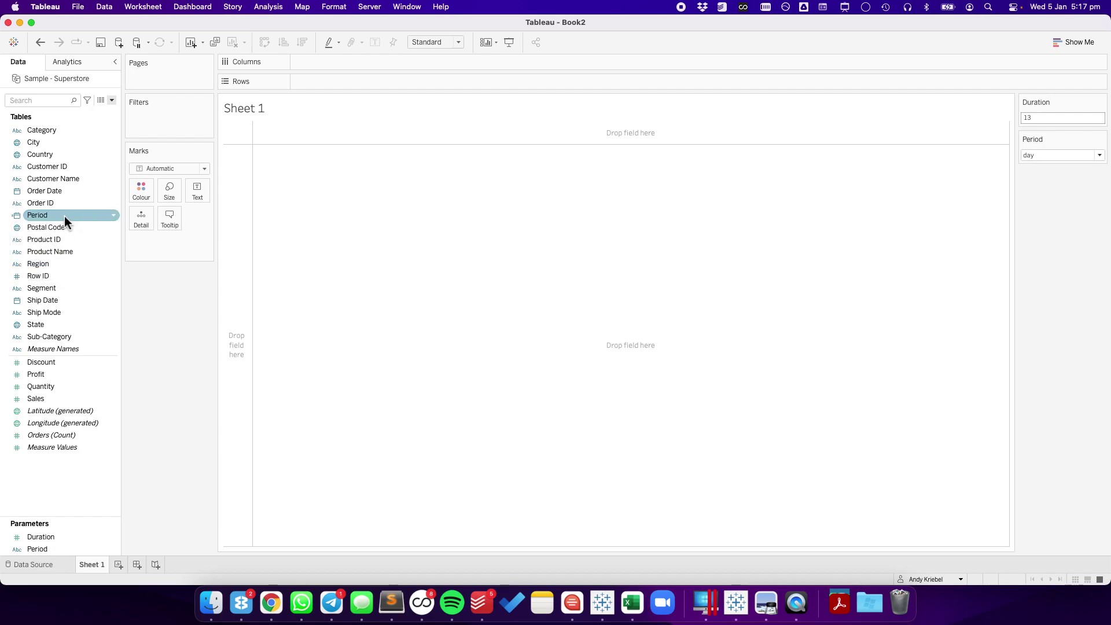
pyautogui.moveTo(57, 215); pyautogui.dragTo(335, 62)
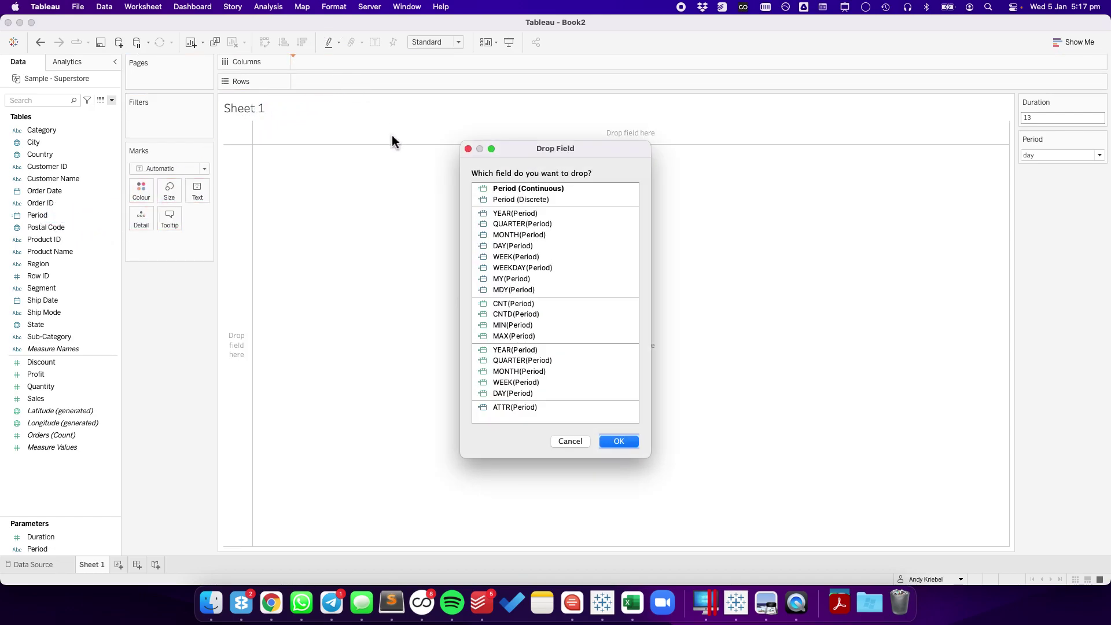
pyautogui.click(620, 441)
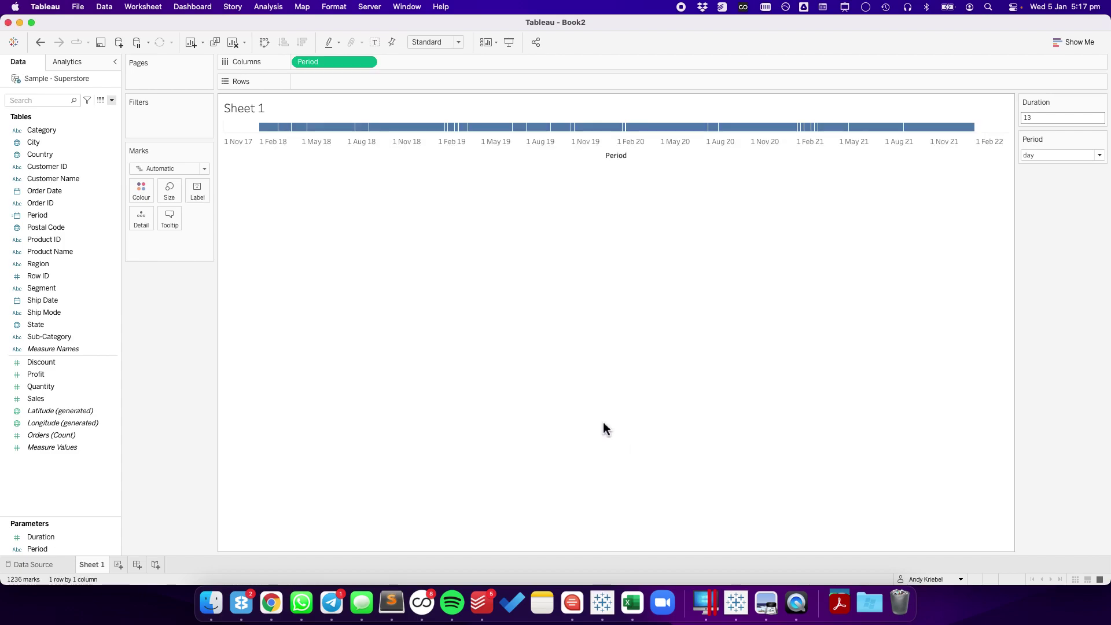
# - Switch the Period parameter to month, then to week
pyautogui.click(1025, 156)
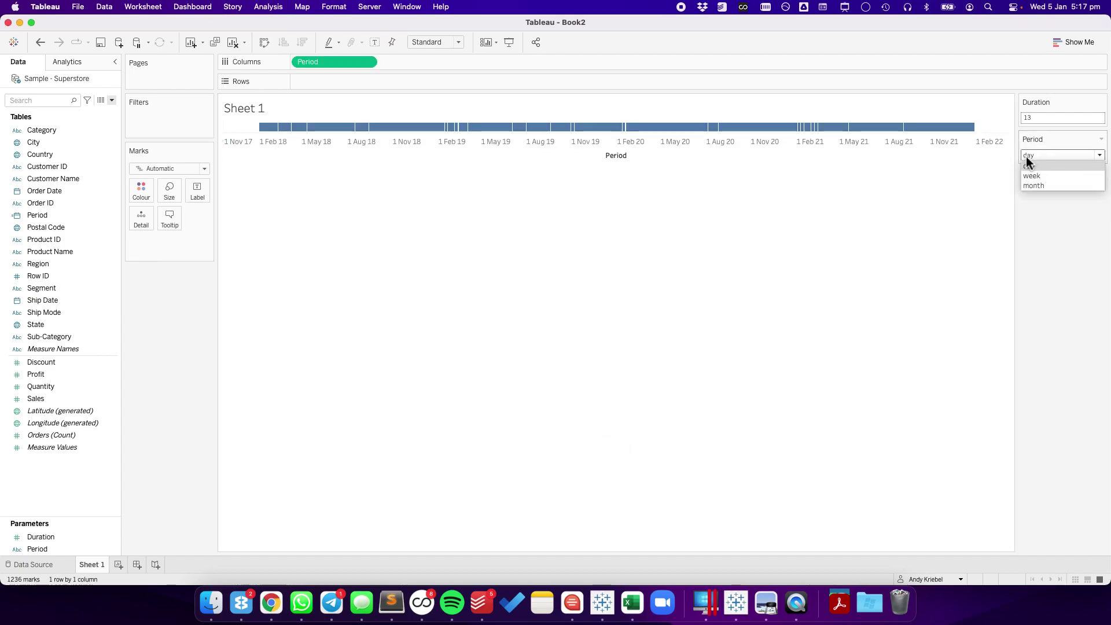
pyautogui.click(1033, 186)
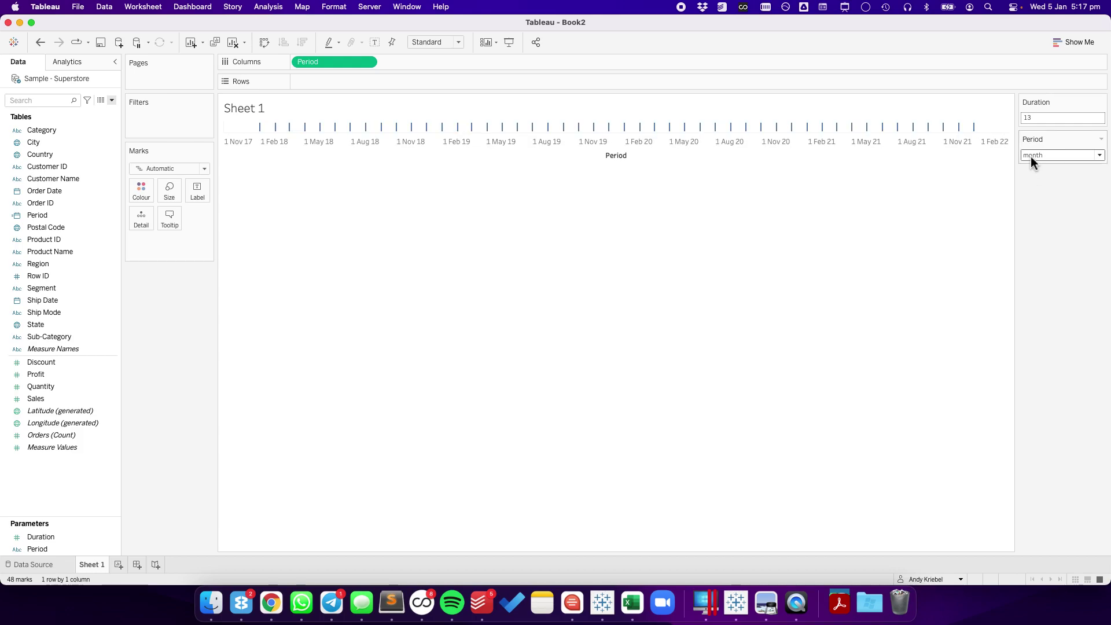
pyautogui.click(1031, 157)
pyautogui.click(1031, 176)
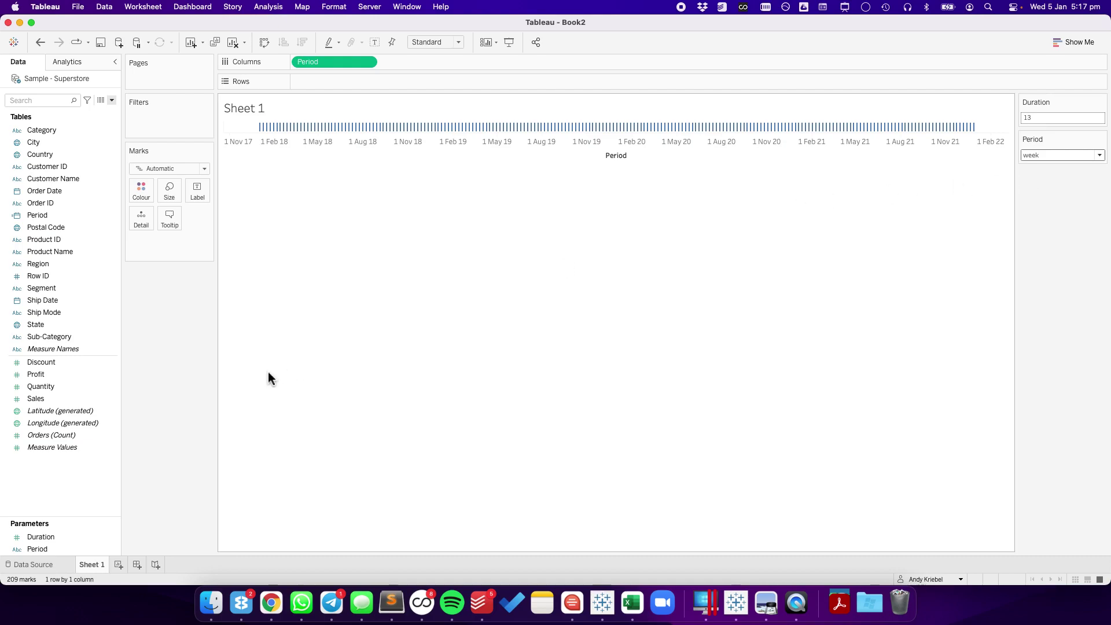
# - Plot Sales on Rows as a Moving Average table calculation and save it as a field
pyautogui.moveTo(40, 400)
pyautogui.mouseDown()
pyautogui.moveTo(108, 340)
pyautogui.moveTo(332, 83)
pyautogui.mouseUp()
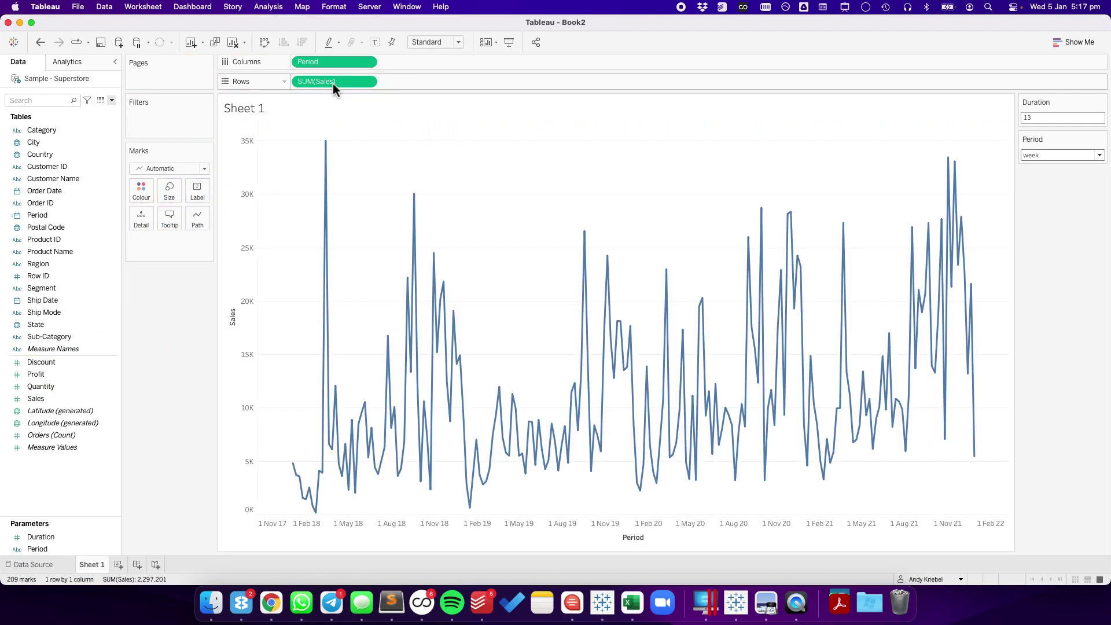
pyautogui.click(369, 82)
pyautogui.moveTo(371, 263)
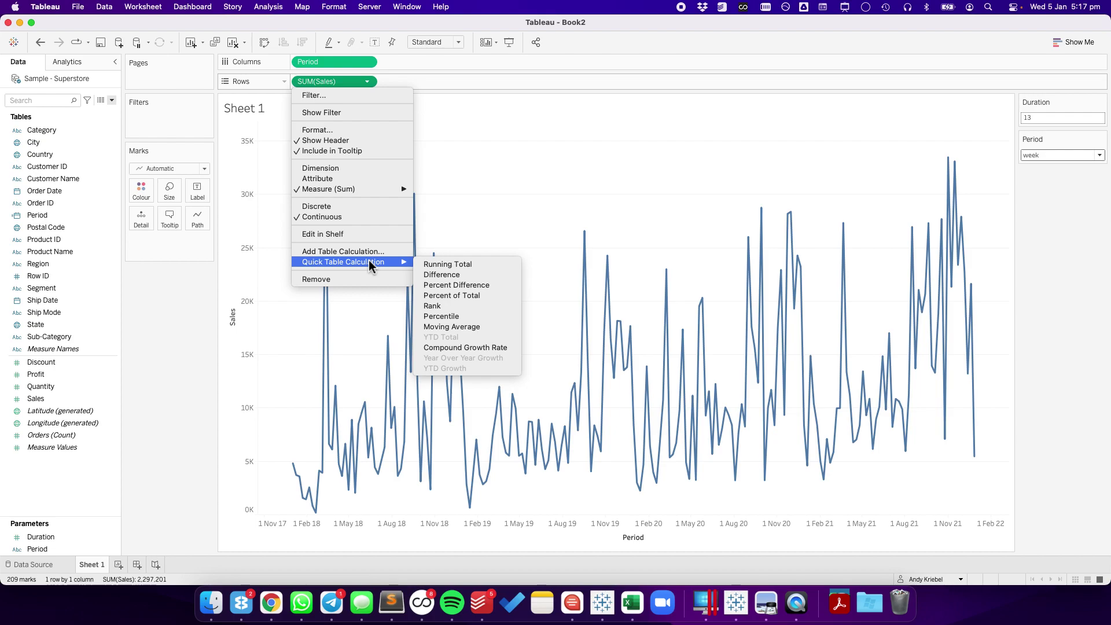
pyautogui.click(451, 327)
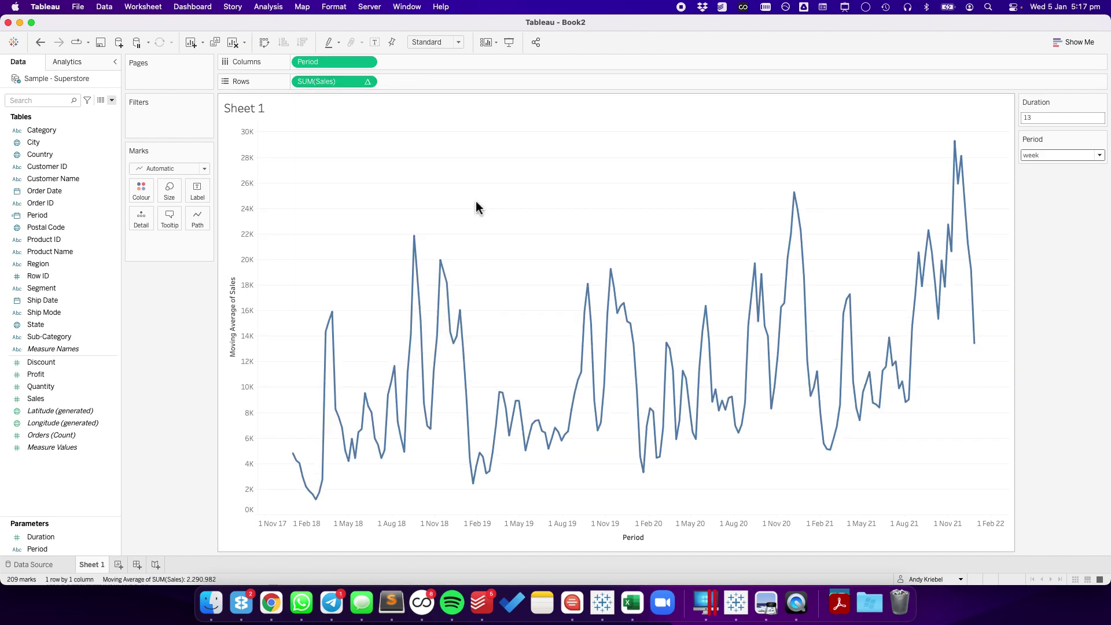
pyautogui.moveTo(319, 81); pyautogui.dragTo(51, 417)
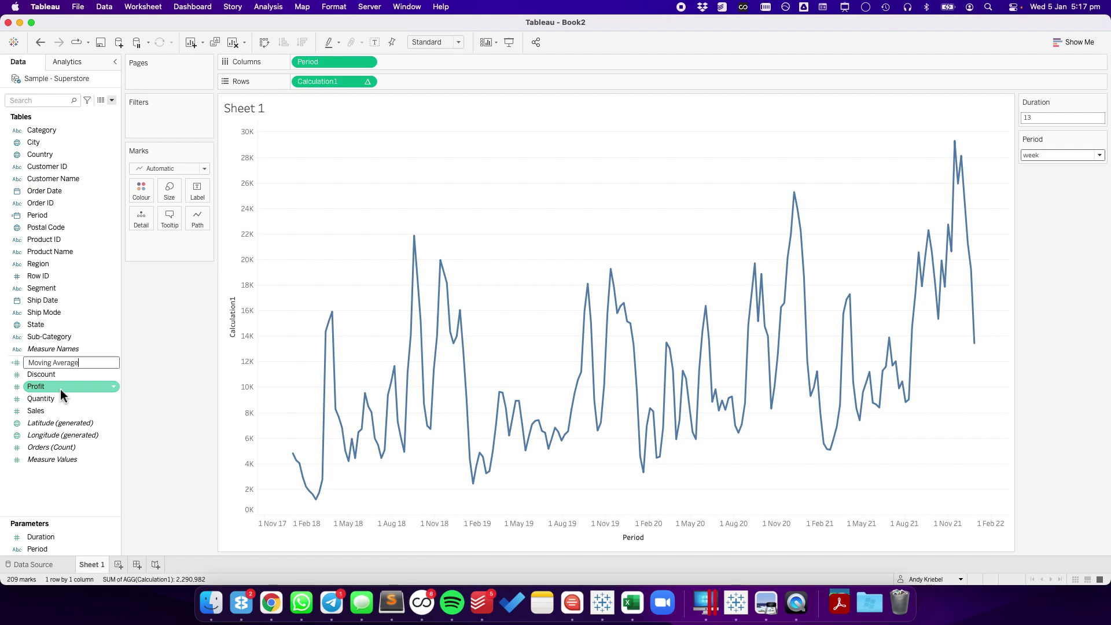
# - Name the saved calculation Moving Average Sales and open its formula for editing
pyautogui.write('Moving Average Sales')
pyautogui.press('Return')
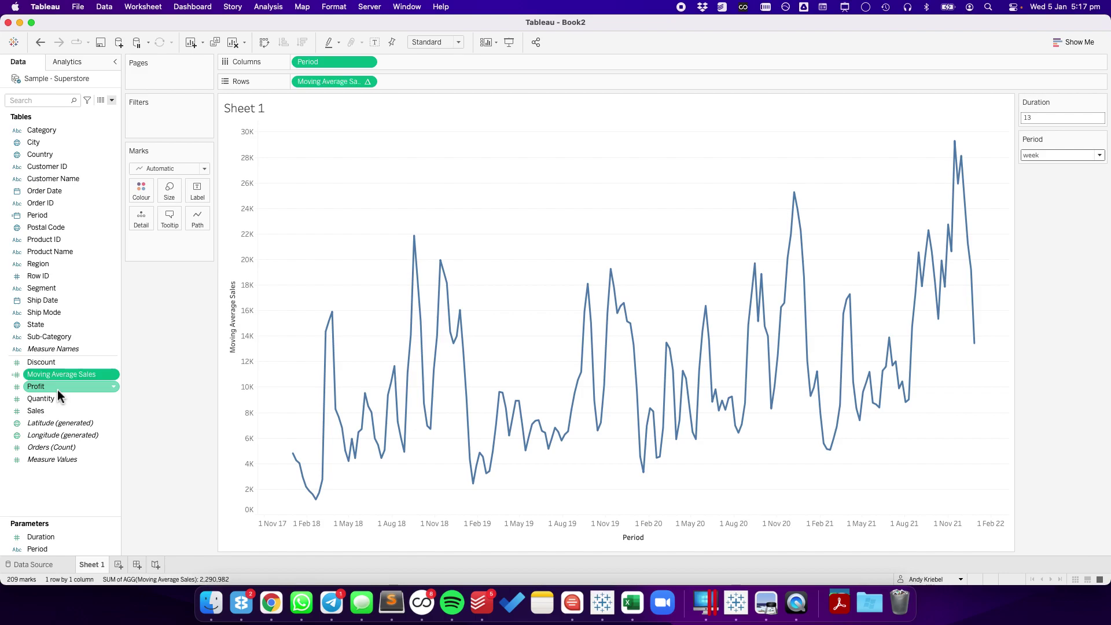
pyautogui.rightClick(61, 371)
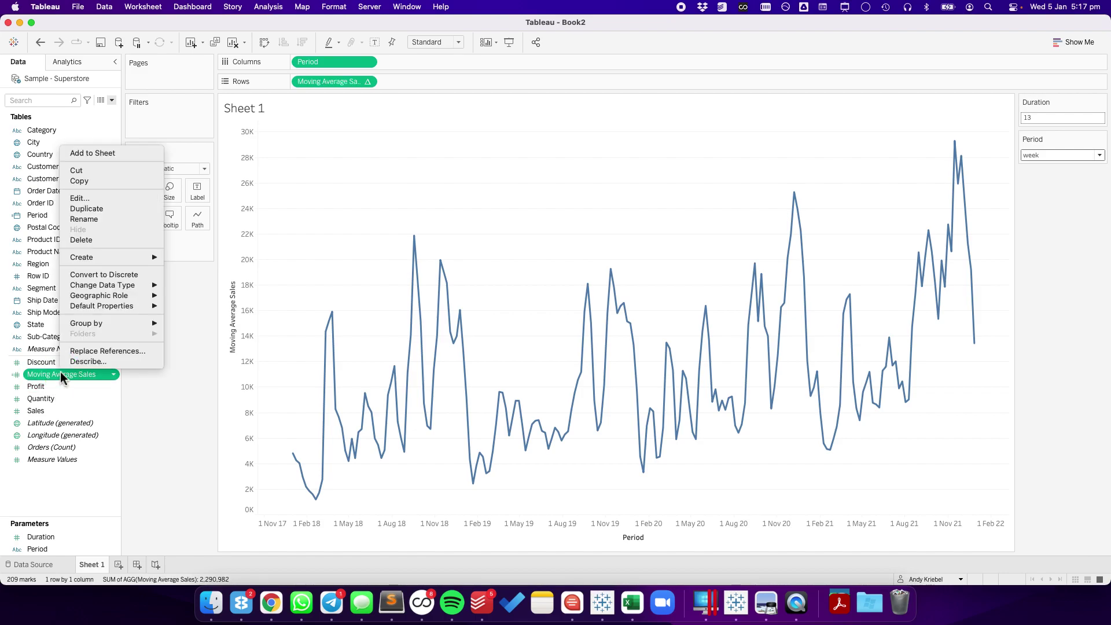
pyautogui.click(119, 198)
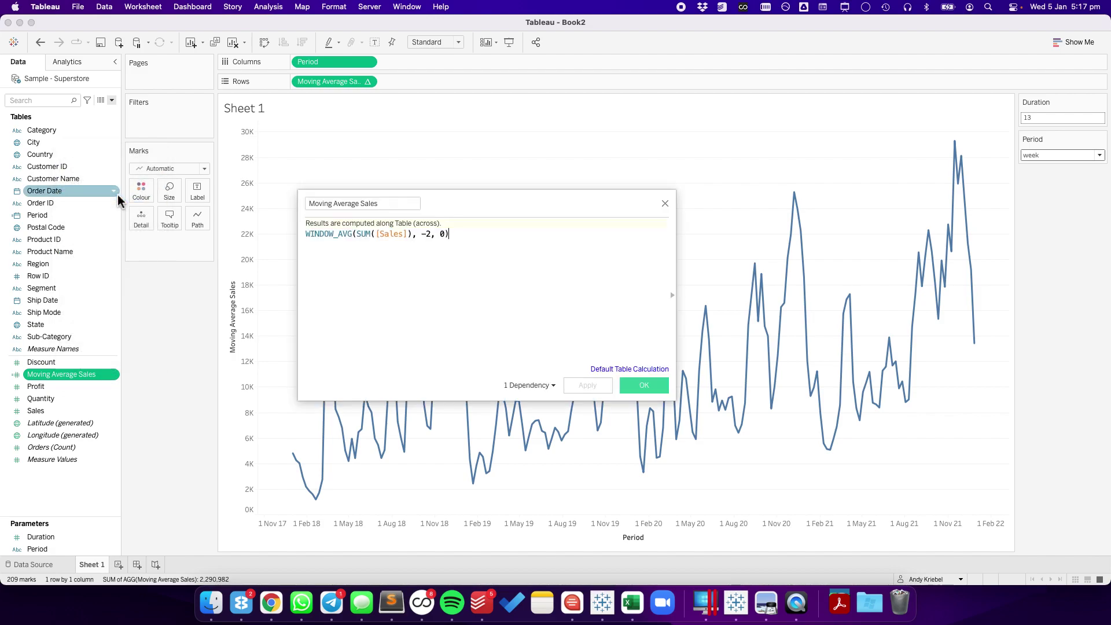
# - Replace the -2 start argument of WINDOW_AVG with [Duration]+1
pyautogui.doubleClick(427, 233)
pyautogui.click(462, 235)
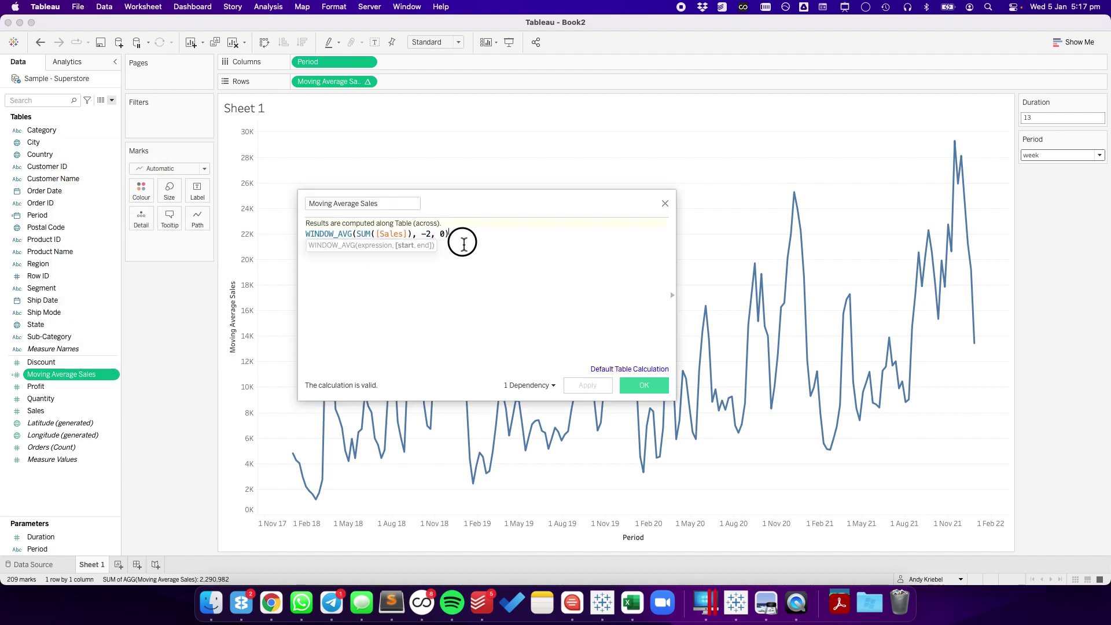
pyautogui.click(446, 234)
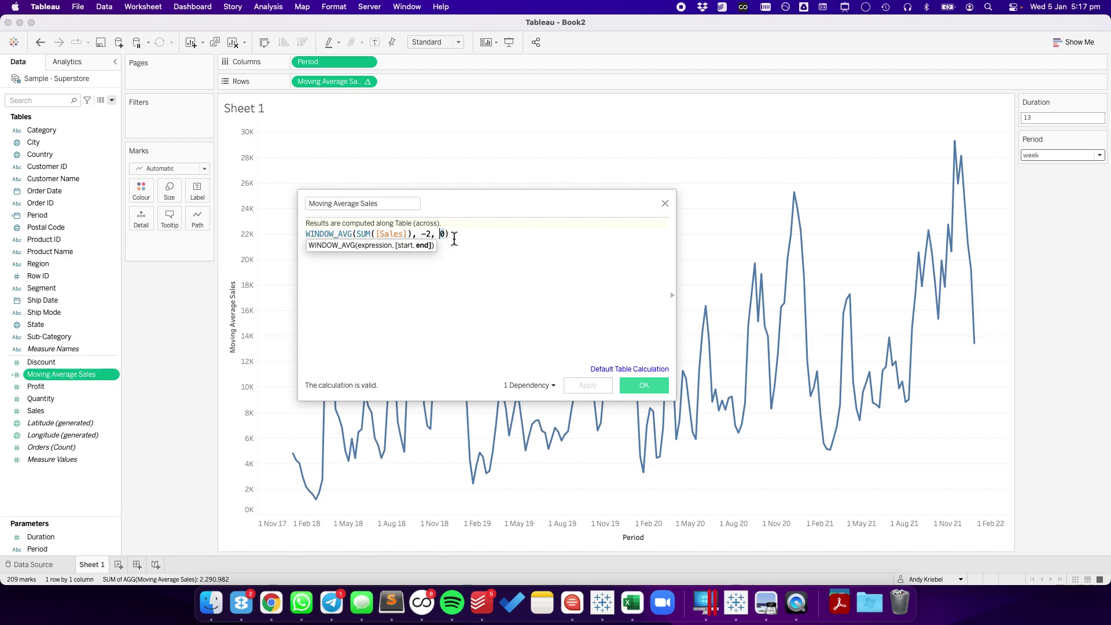
pyautogui.press('Left')
pyautogui.press('Left')
pyautogui.press('Left')
pyautogui.press('Left')
pyautogui.press('Right')
pyautogui.click(1045, 118)
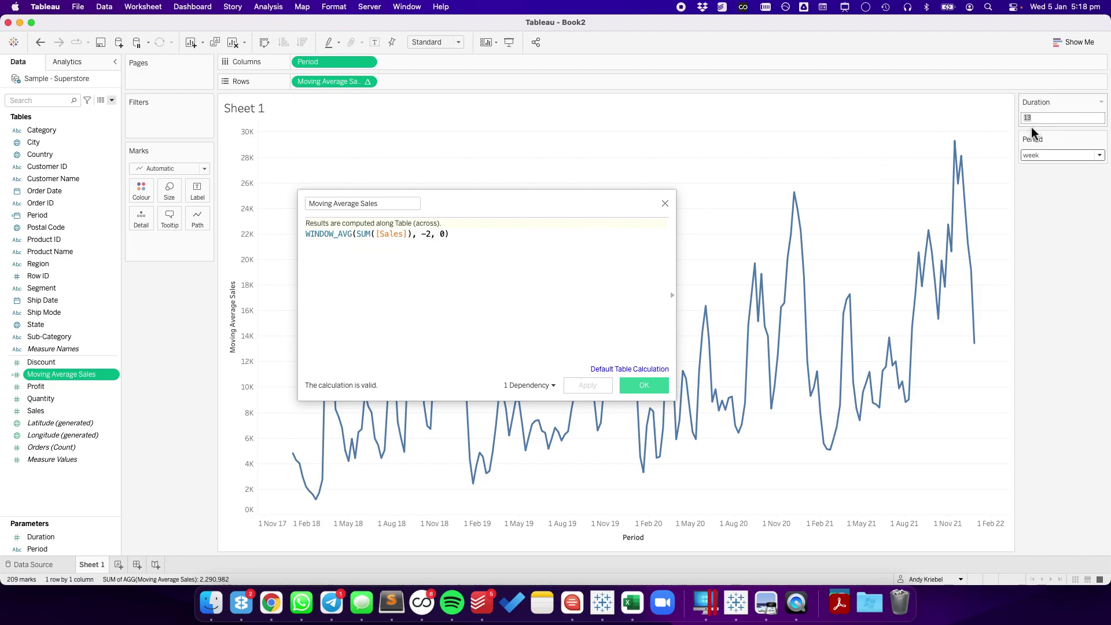
pyautogui.click(428, 235)
pyautogui.write('1')
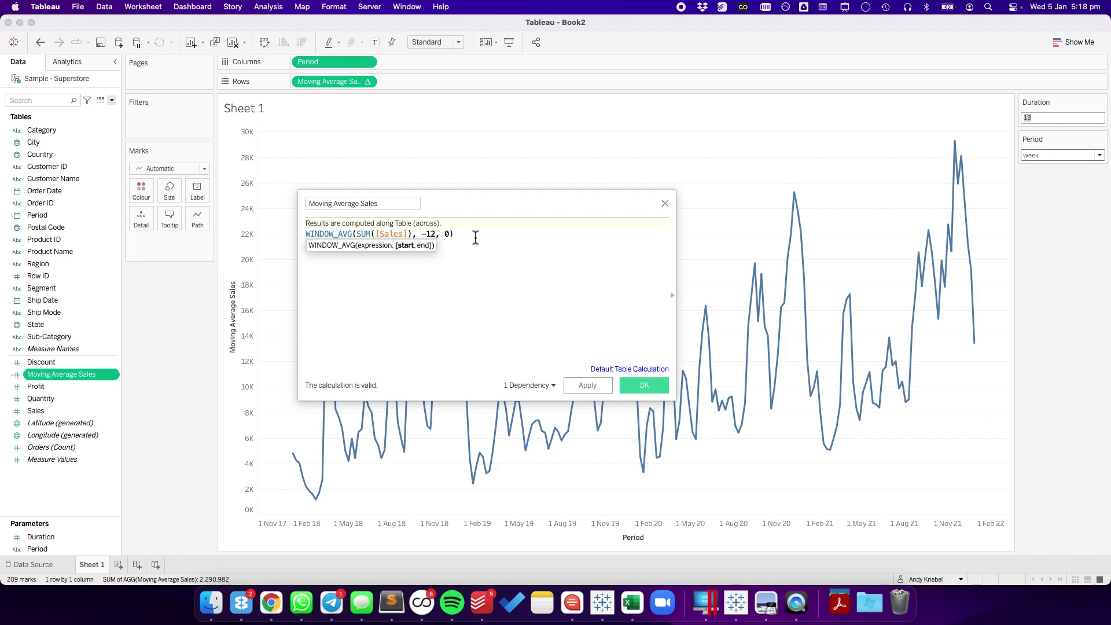
pyautogui.hotkey('shift', 'Left')
pyautogui.hotkey('shift', 'Left')
pyautogui.write('du')
pyautogui.press('Return')
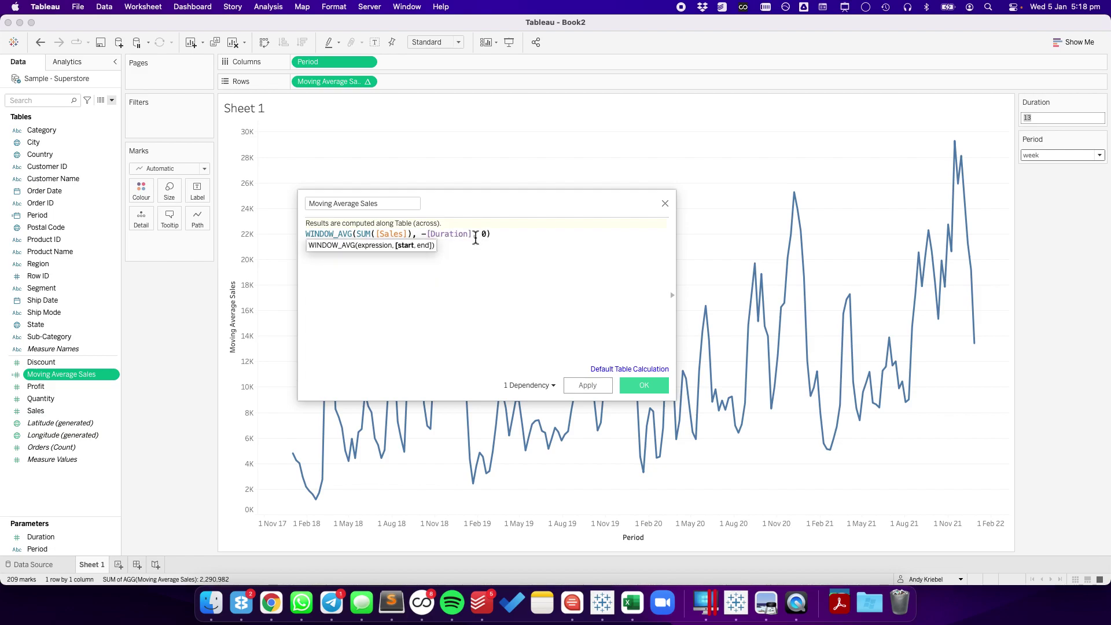
pyautogui.write('+1')
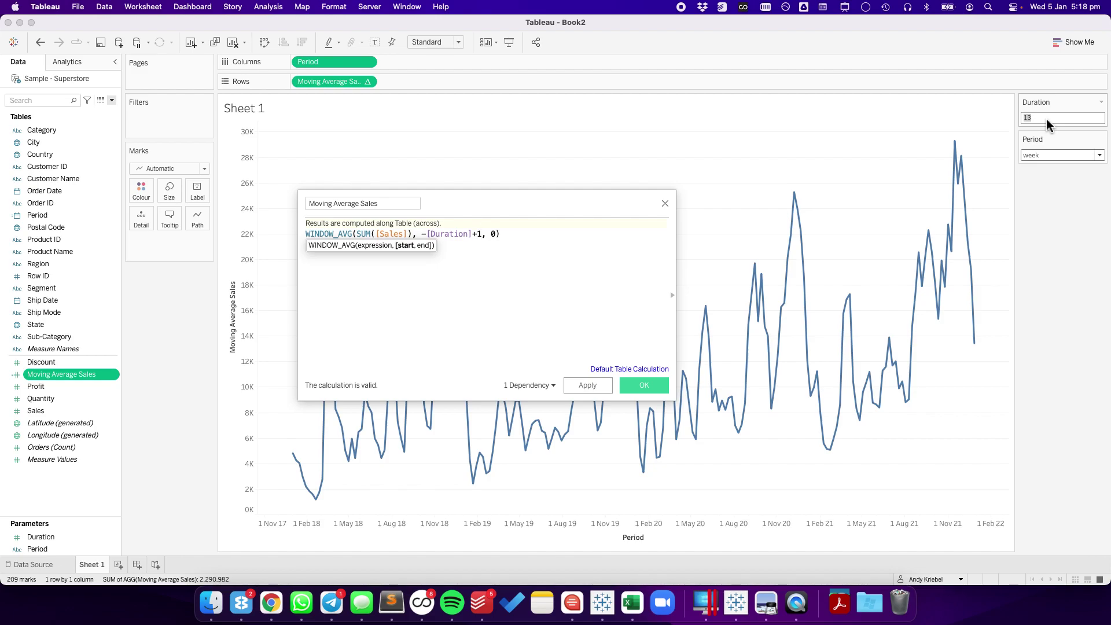
# - Add the leading minus to make -[Duration]+1 and apply the formula
pyautogui.click(516, 261)
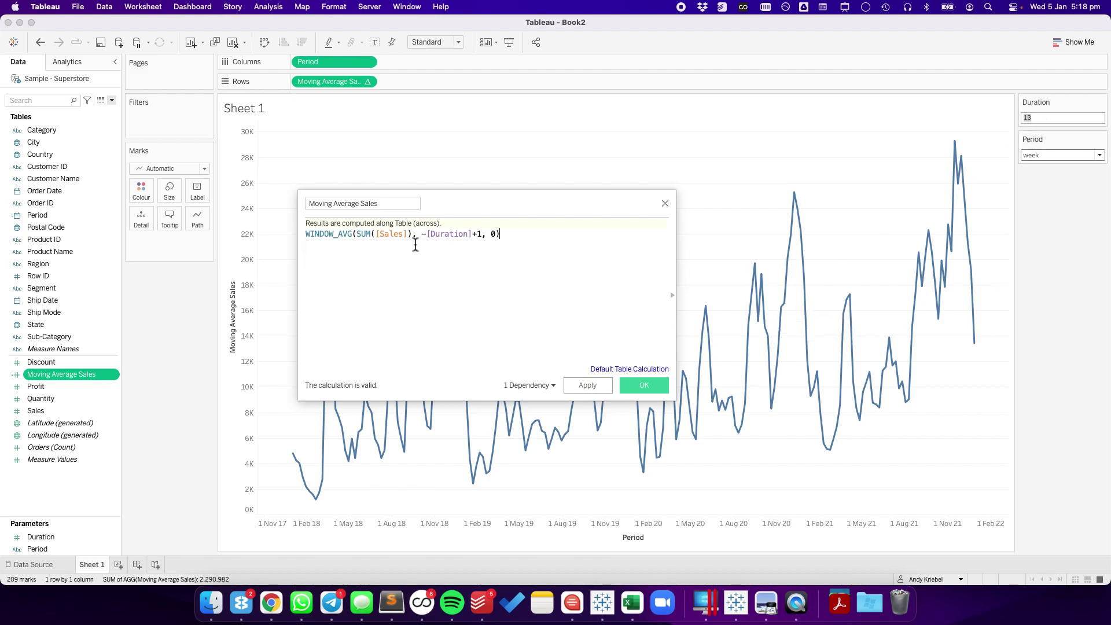
pyautogui.click(424, 235)
pyautogui.write('-')
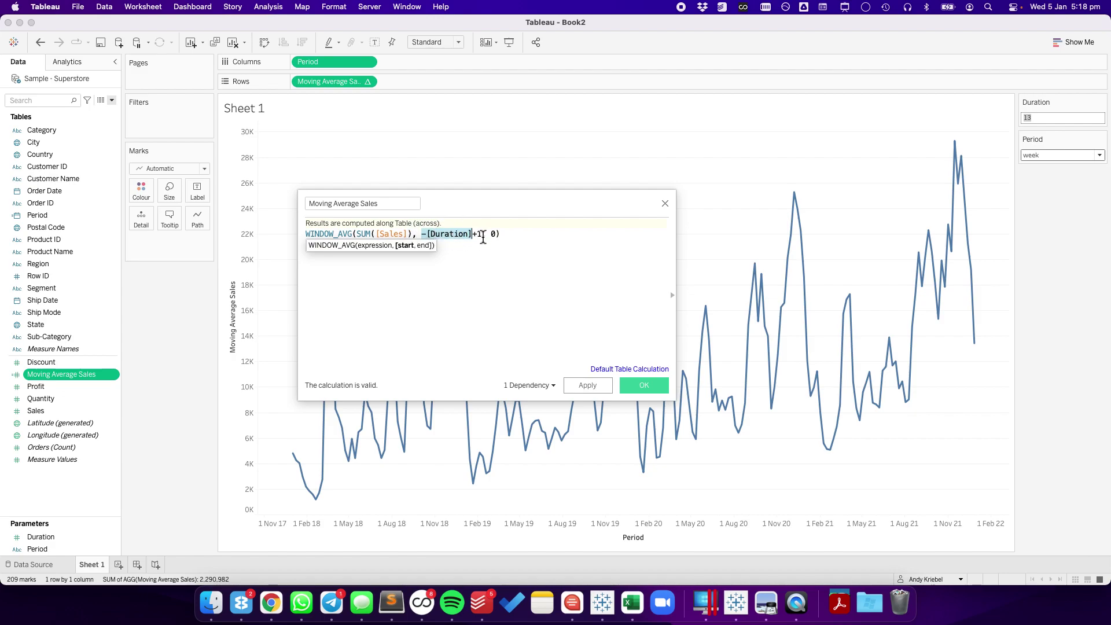
pyautogui.moveTo(483, 235); pyautogui.dragTo(422, 235)
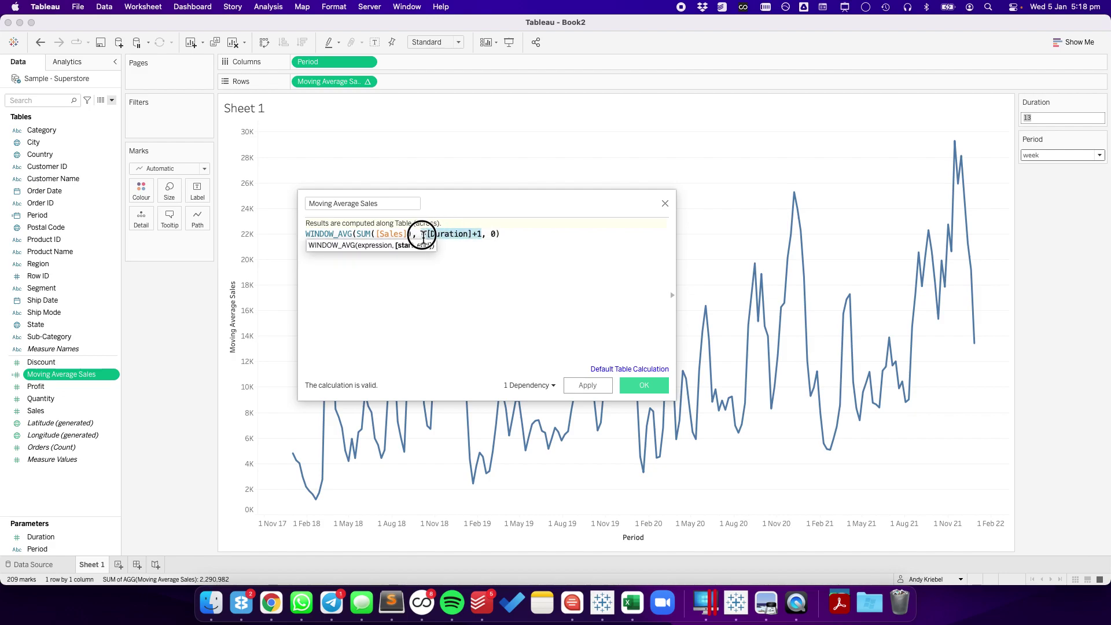
pyautogui.click(497, 238)
pyautogui.hotkey('shift', 'Left')
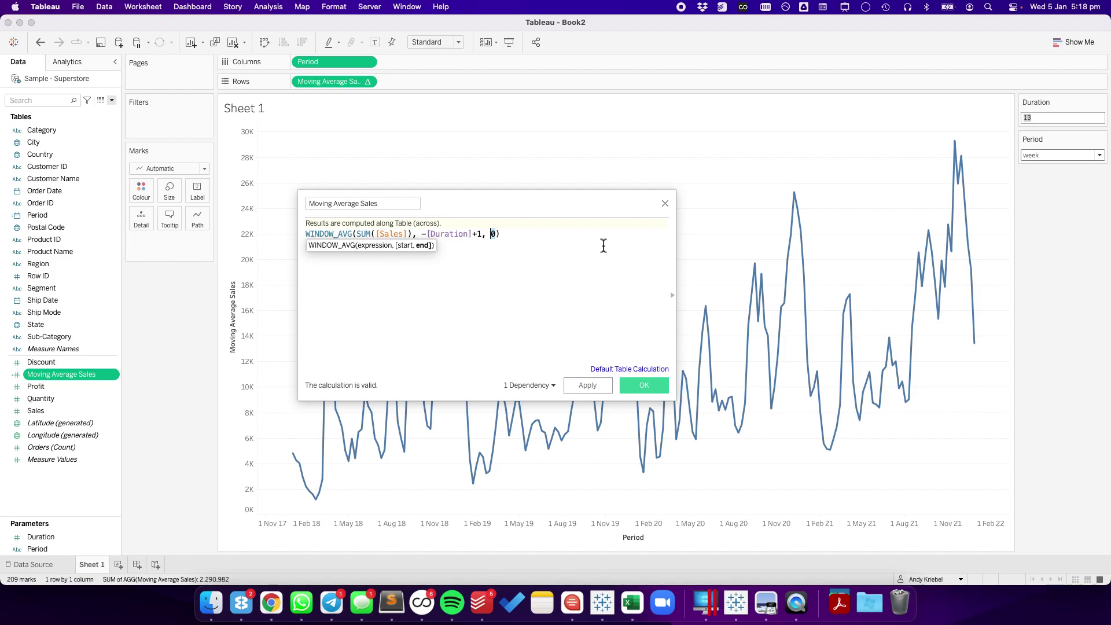
pyautogui.click(607, 272)
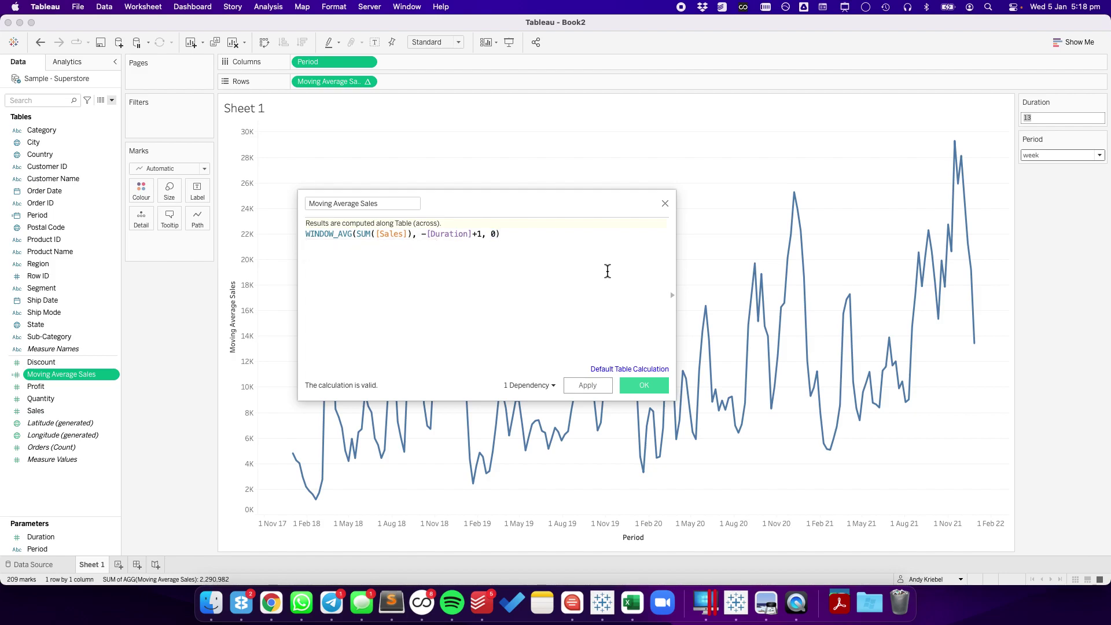
pyautogui.click(645, 385)
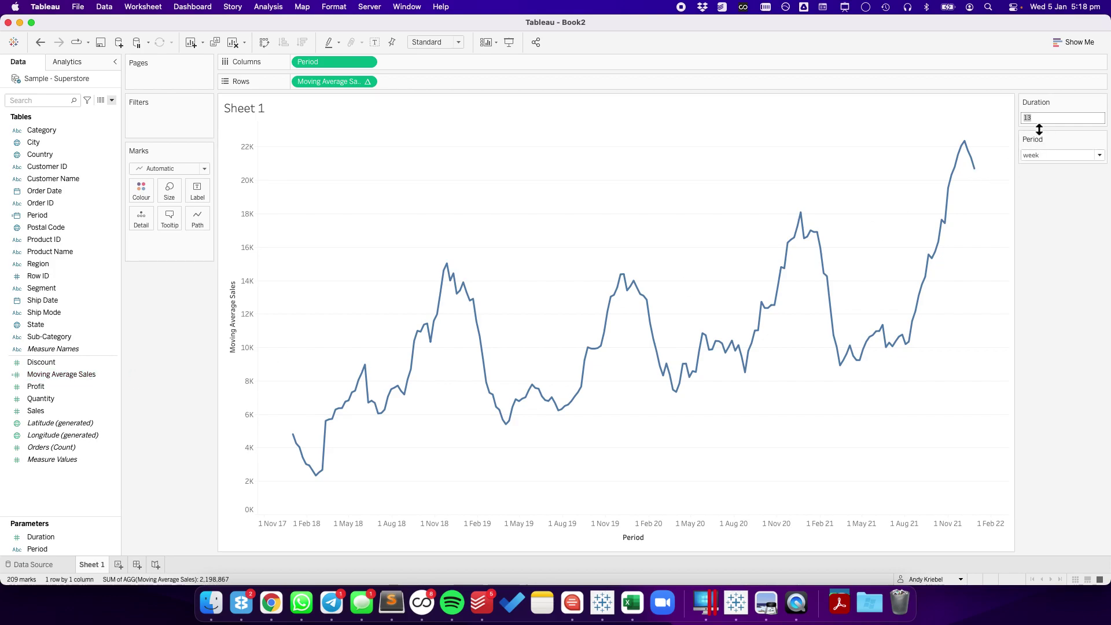
# - Try Duration 26 with Period day, then Duration 90
pyautogui.write('26')
pyautogui.press('Return')
pyautogui.click(1044, 155)
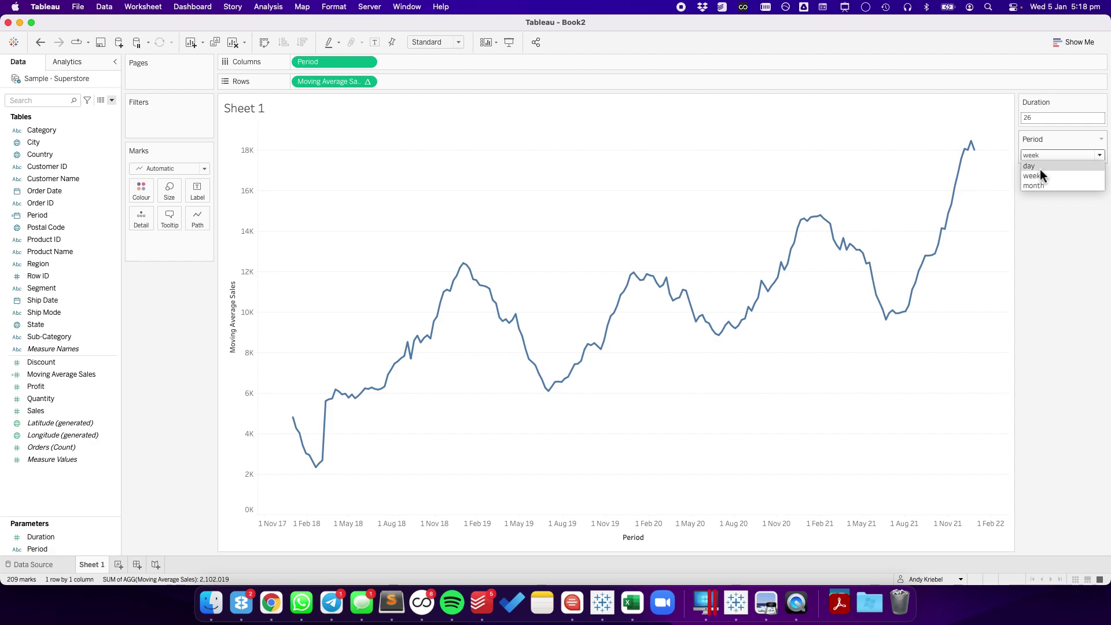
pyautogui.click(1039, 167)
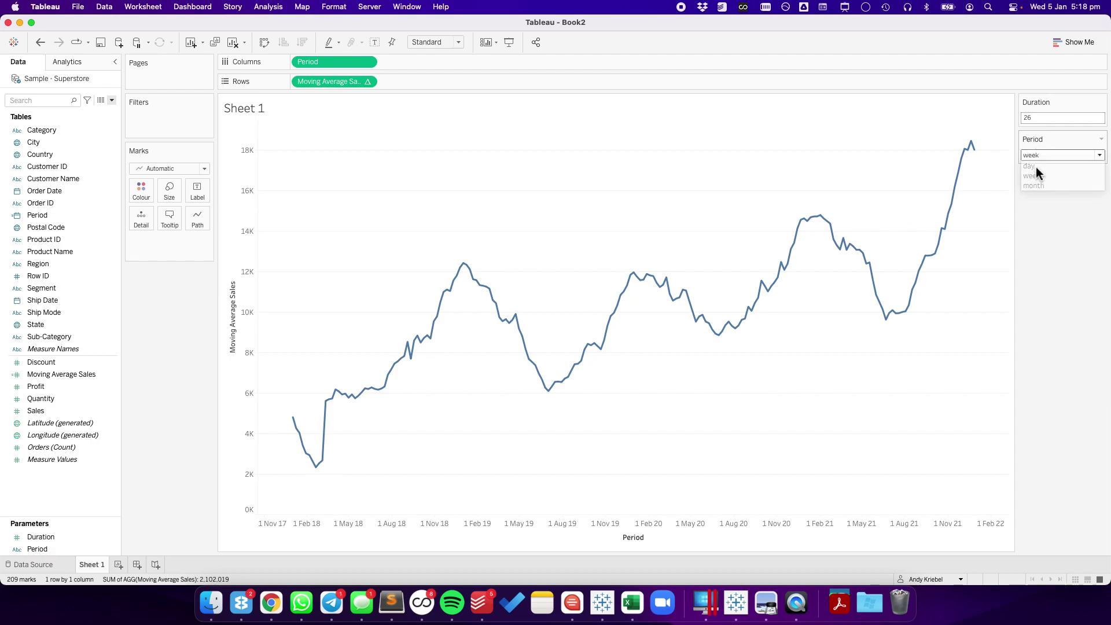
pyautogui.doubleClick(1038, 120)
pyautogui.write('90')
pyautogui.press('Return')
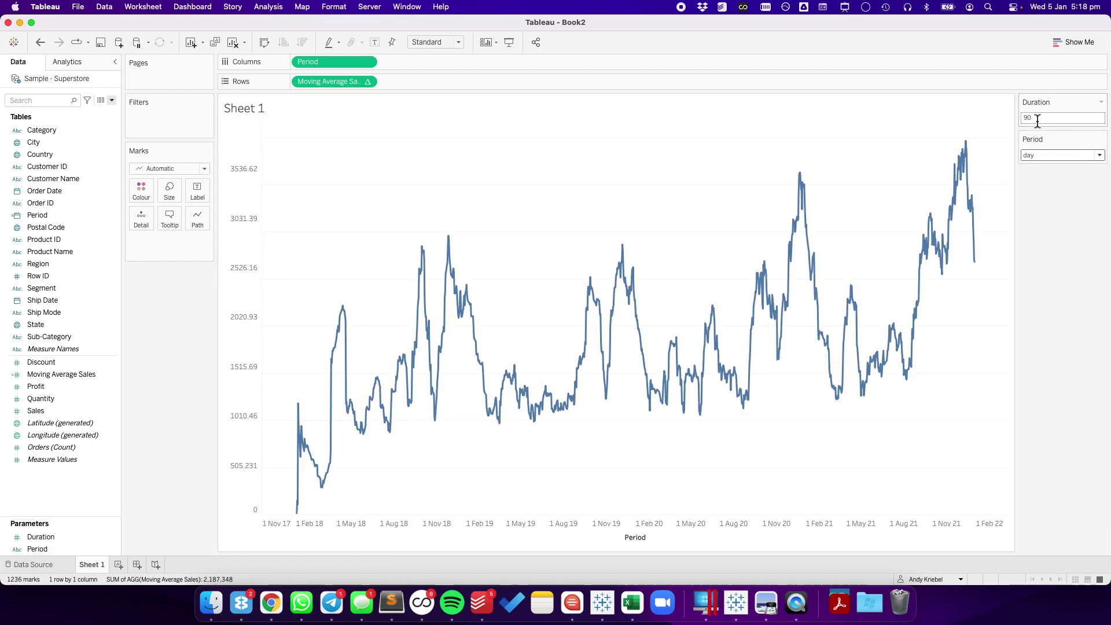
# - Set Period to month and Duration to 6 for a 6-month moving average
pyautogui.click(1040, 161)
pyautogui.click(1036, 180)
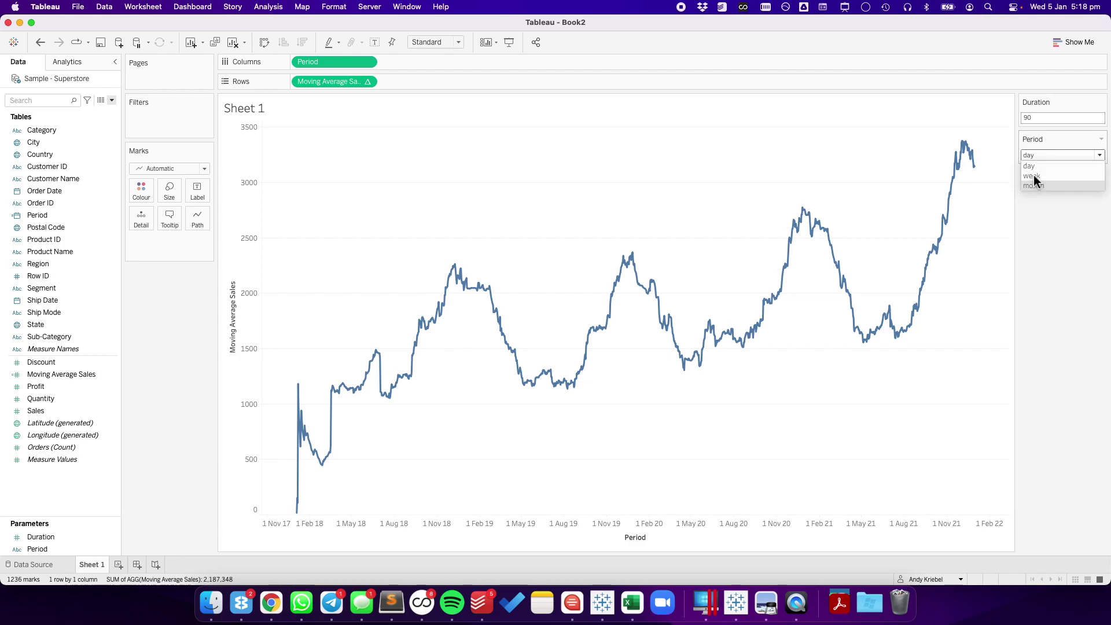
pyautogui.doubleClick(1038, 119)
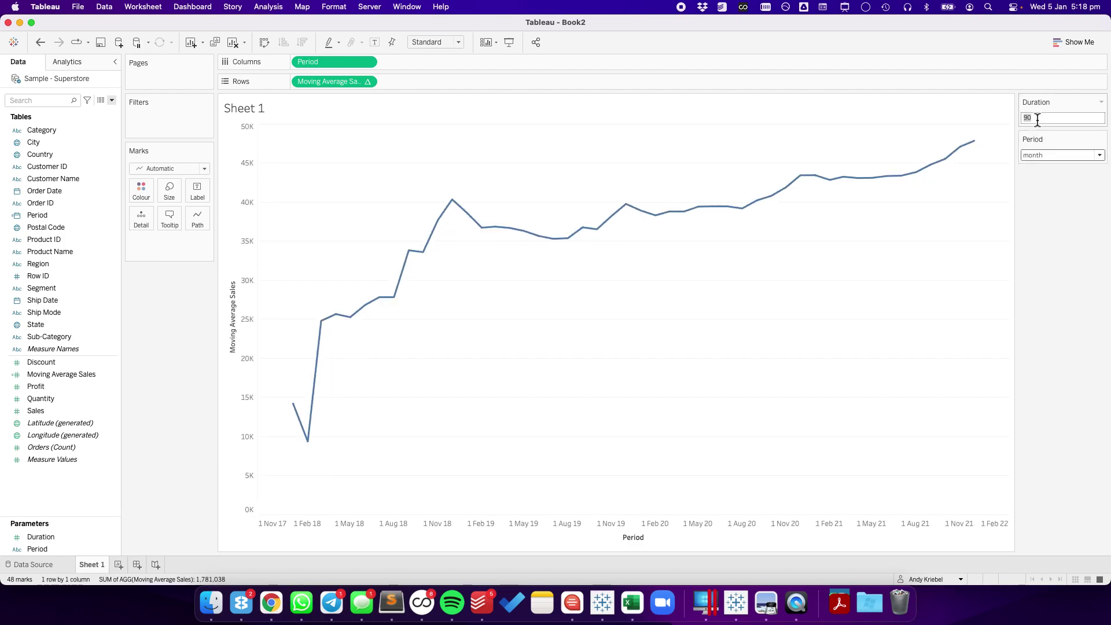
pyautogui.write('6')
pyautogui.press('Return')
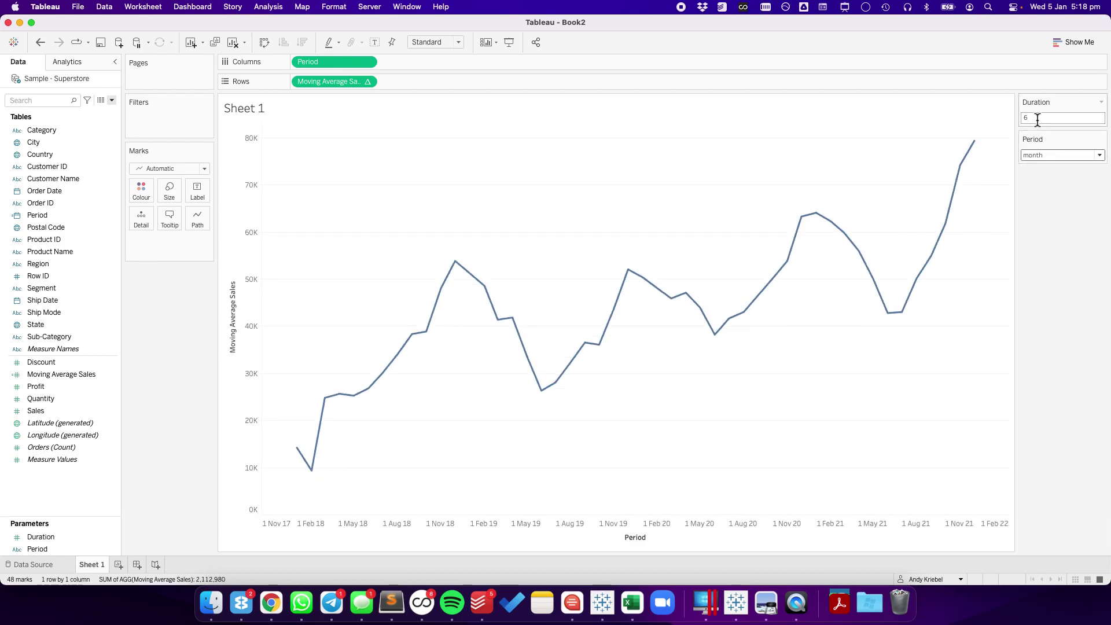